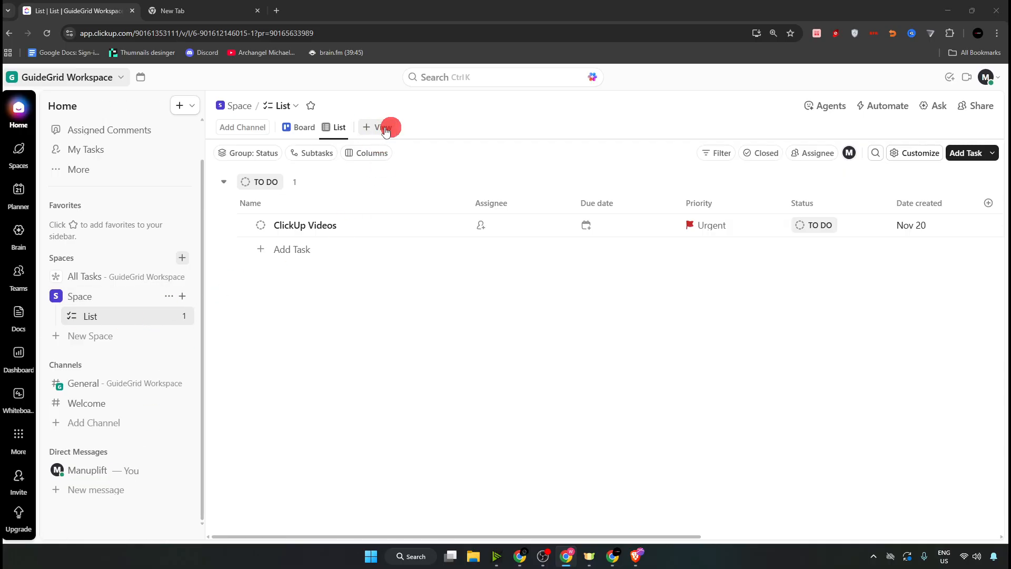
# - Browse the List's view types and the sidebar create menu, ending with the view picker open
pyautogui.click(370, 129)
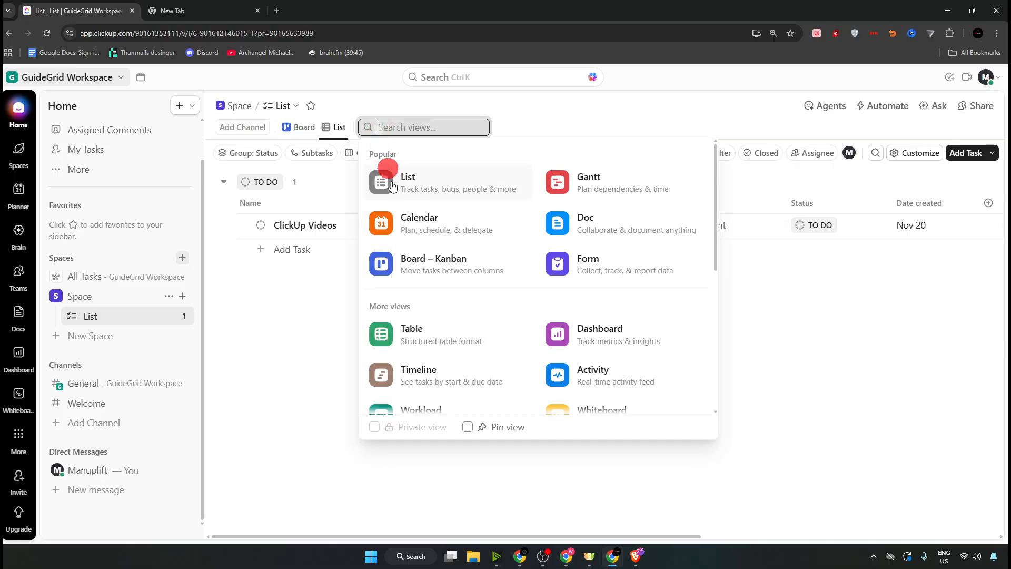
pyautogui.scroll(-2, 568, 361)
pyautogui.scroll(2, 524, 315)
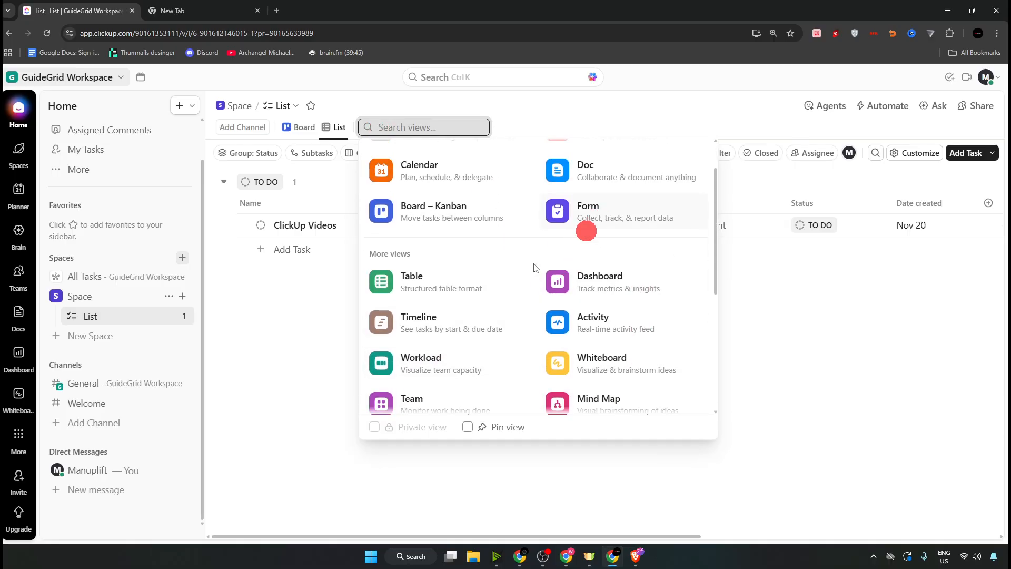
pyautogui.click(223, 366)
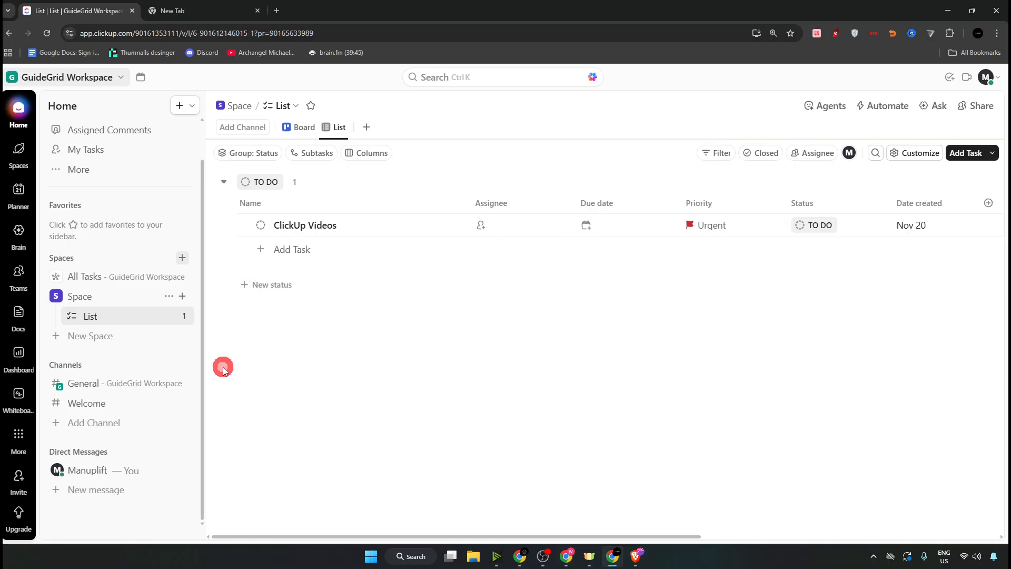
pyautogui.click(182, 315)
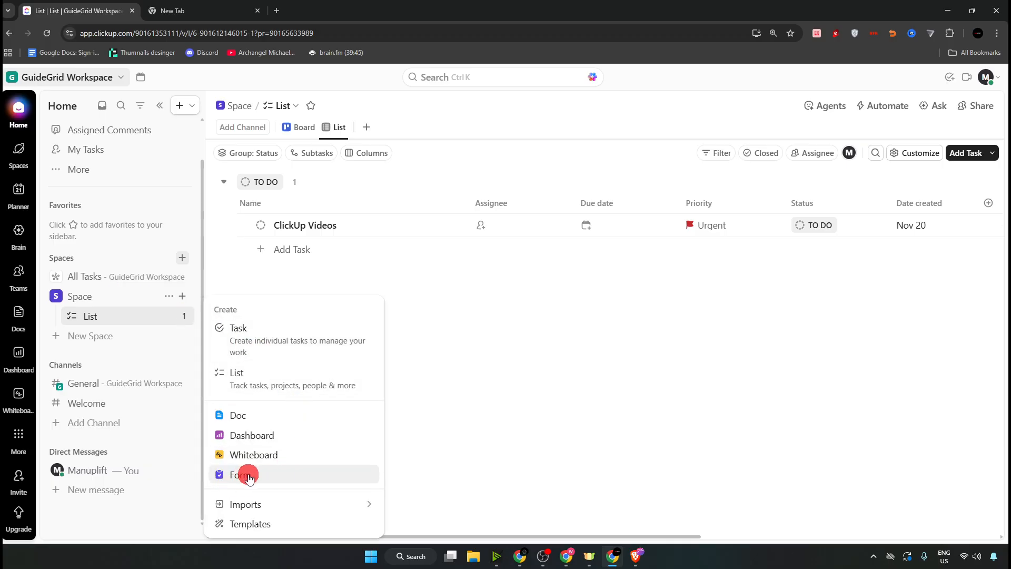
pyautogui.click(516, 289)
pyautogui.click(373, 128)
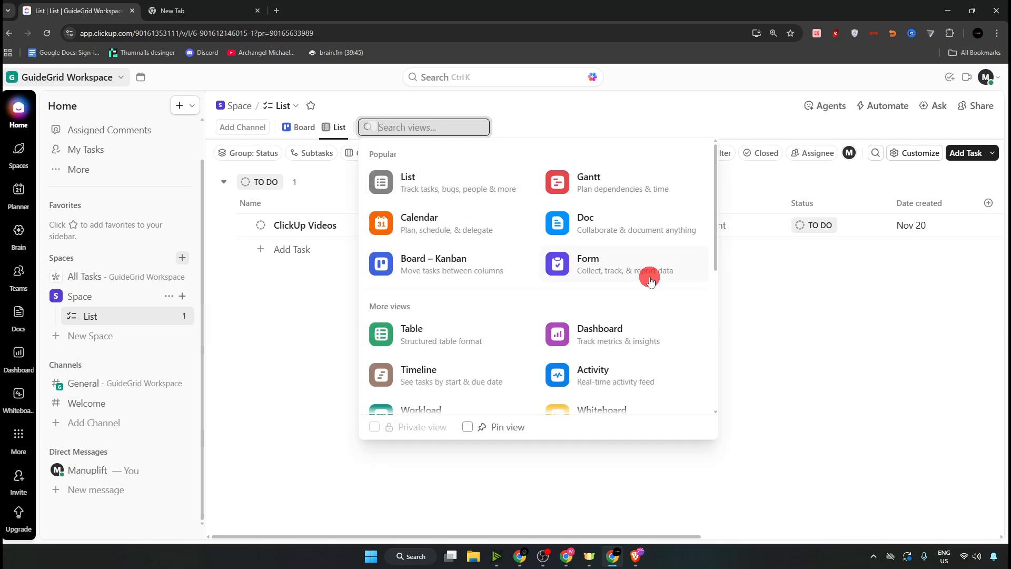
# - Add a Form view to the List
pyautogui.click(592, 266)
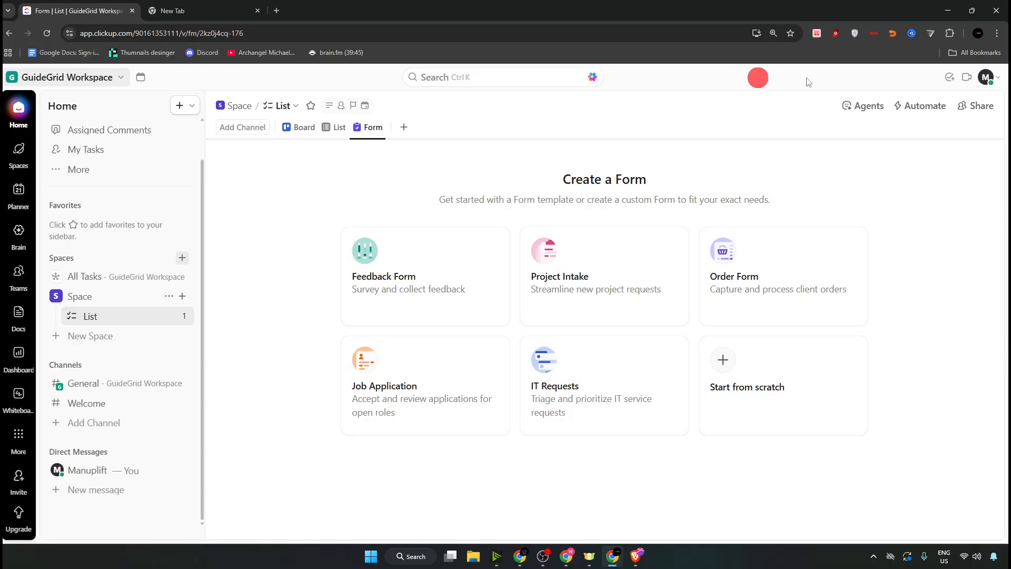
# - Start a blank form from scratch, check its start and end pages, and title it 'Job Post'
pyautogui.click(722, 362)
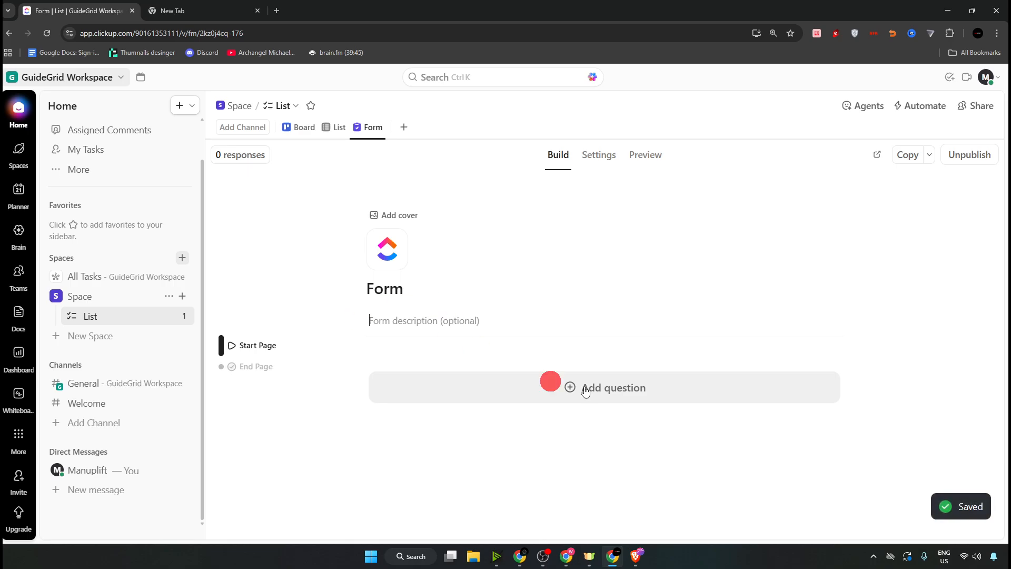
pyautogui.click(252, 373)
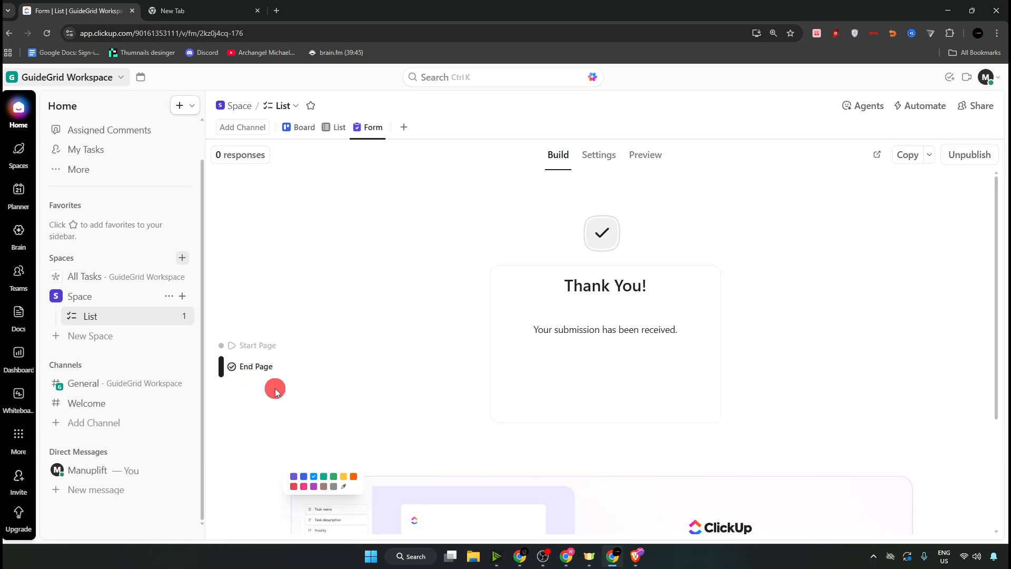
pyautogui.click(250, 350)
pyautogui.click(458, 294)
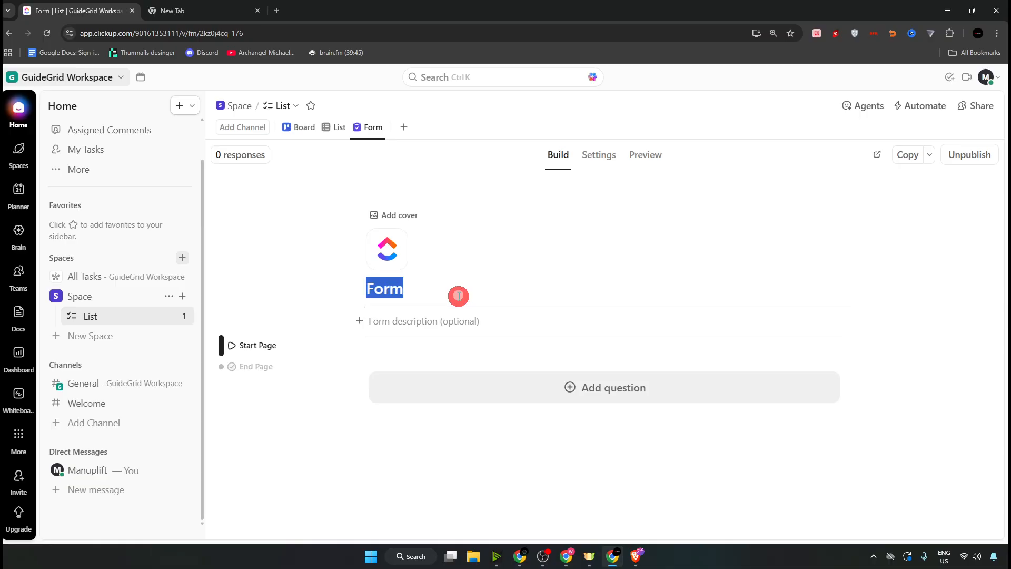
pyautogui.press('BackSpace')
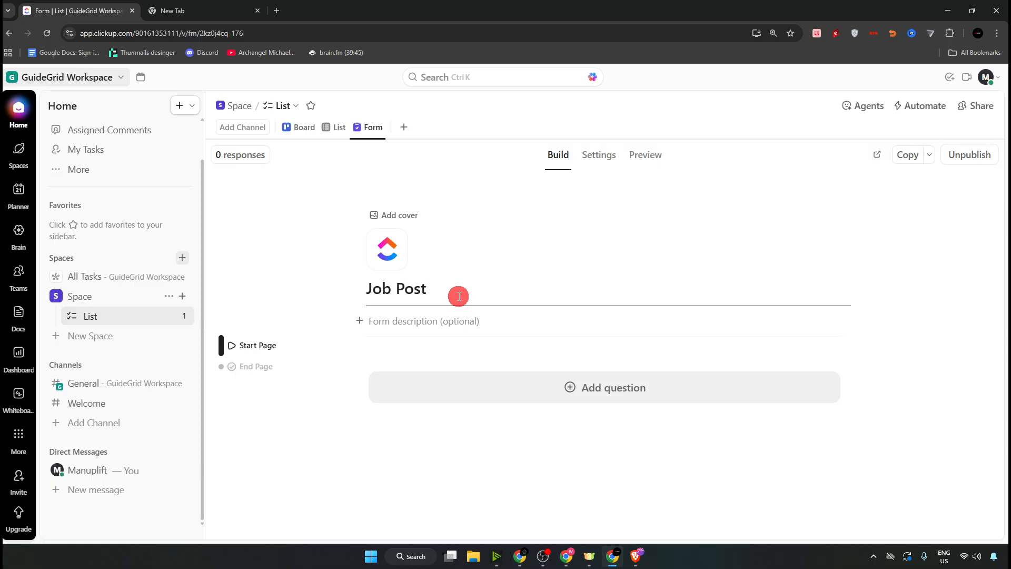
pyautogui.click(359, 321)
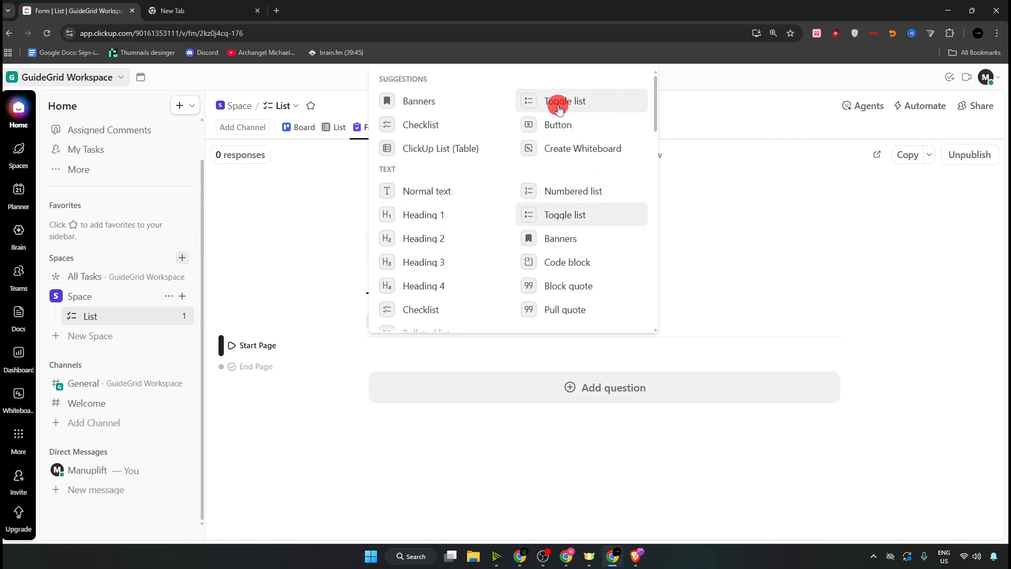
pyautogui.scroll(-6, 557, 151)
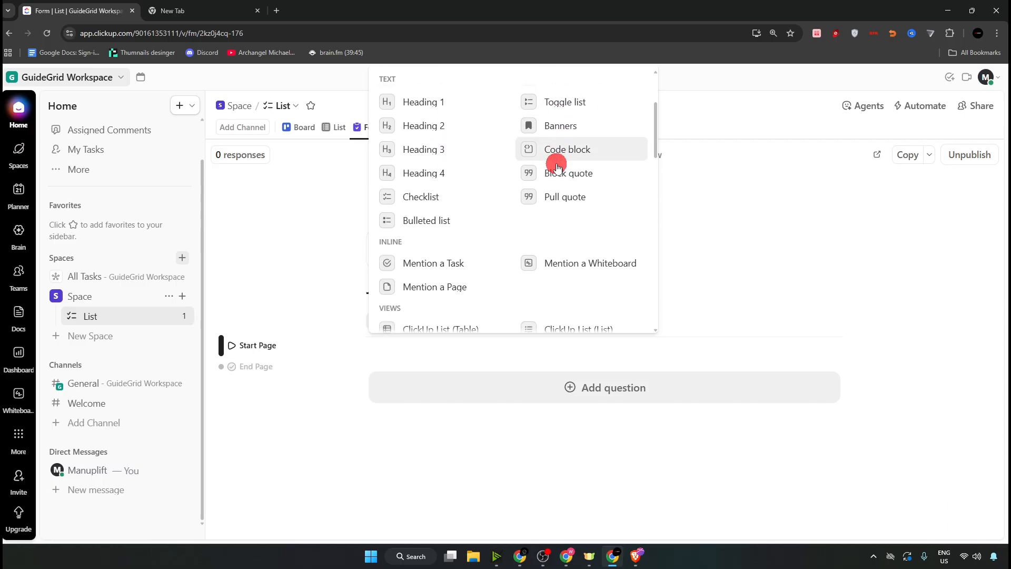
pyautogui.scroll(1, 488, 197)
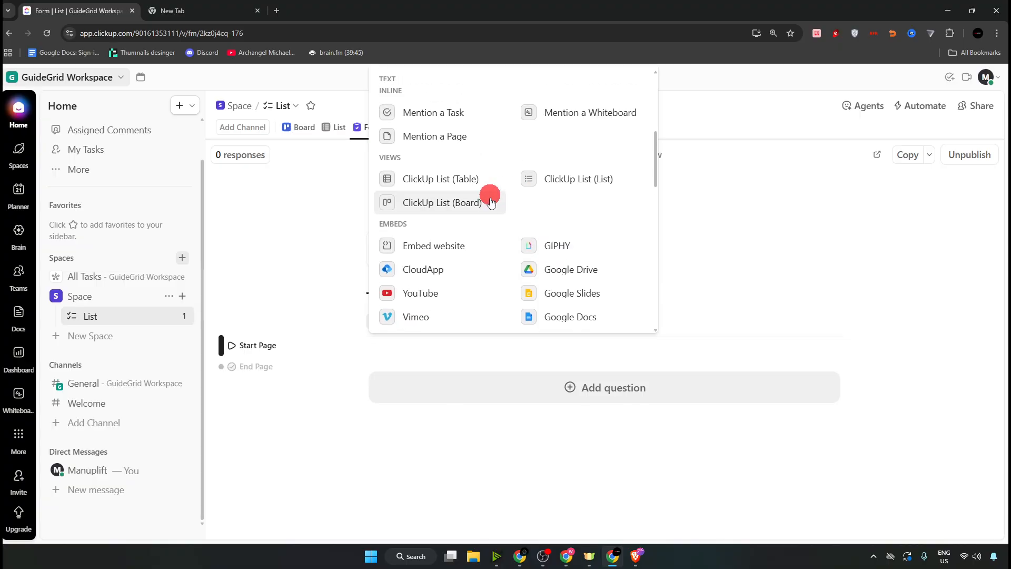
pyautogui.scroll(-3, 541, 102)
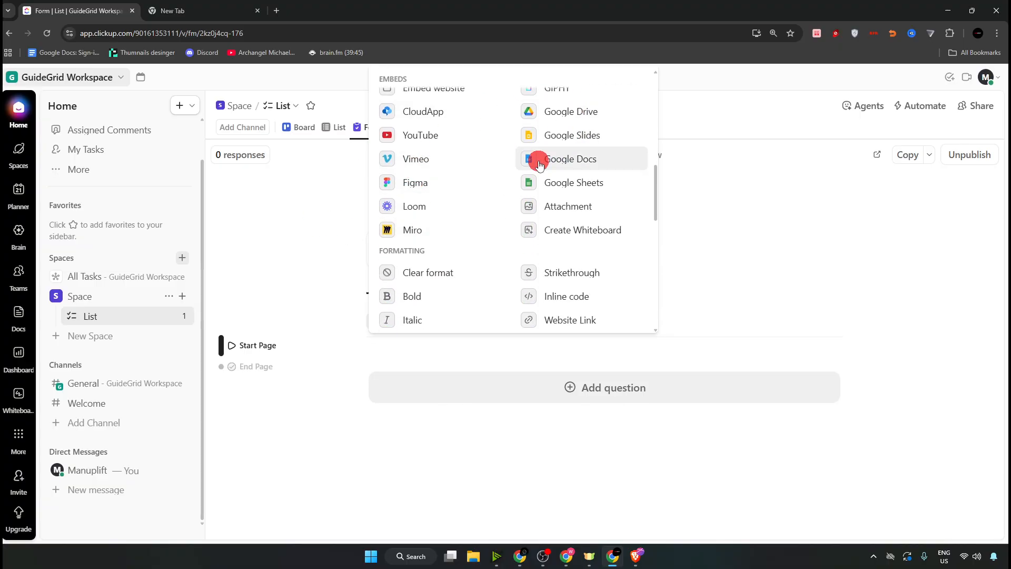
pyautogui.scroll(-3, 470, 239)
pyautogui.scroll(1, 474, 235)
pyautogui.scroll(-3, 471, 232)
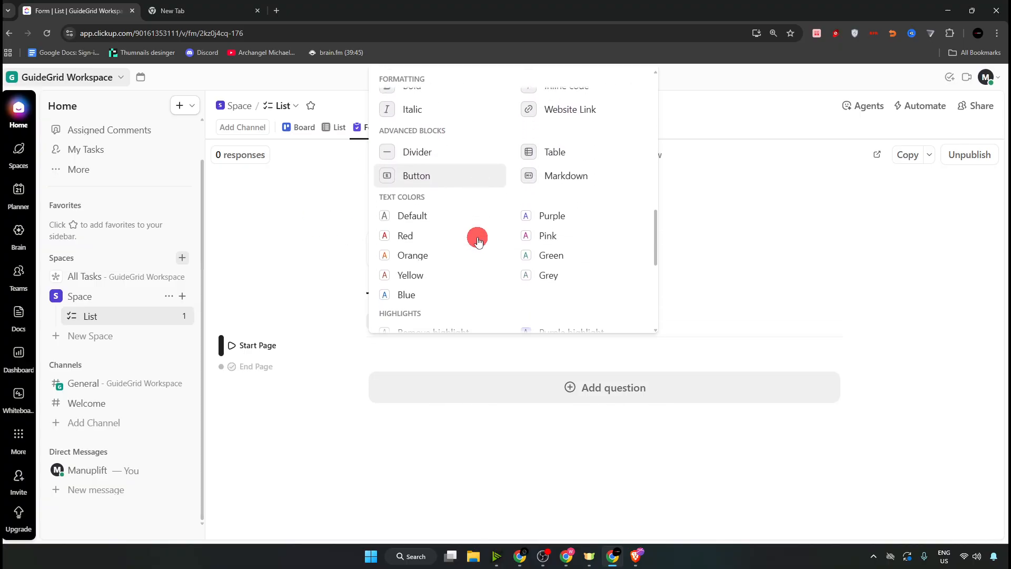
pyautogui.scroll(-2, 460, 221)
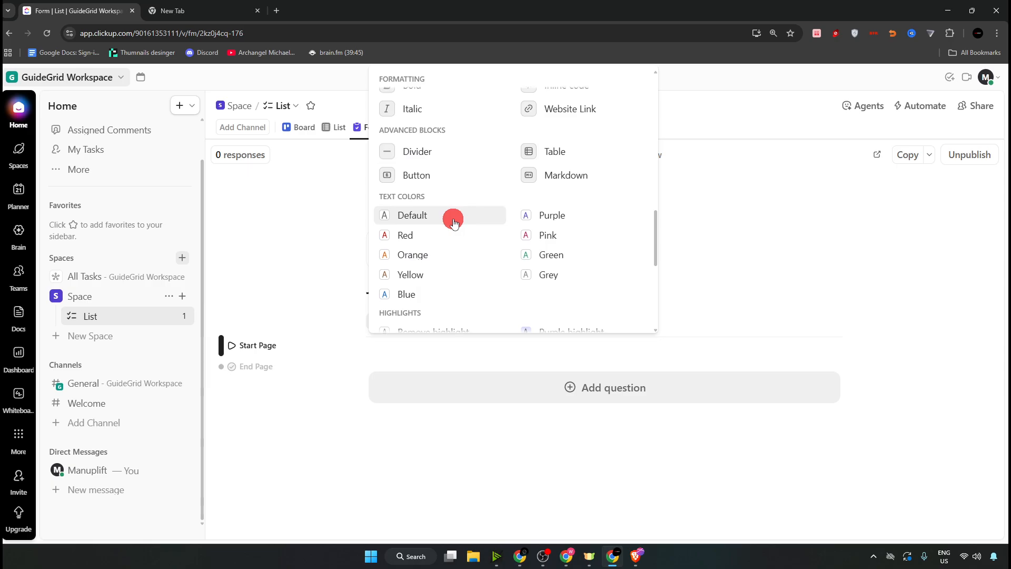
pyautogui.scroll(-3, 510, 226)
pyautogui.scroll(-1, 512, 232)
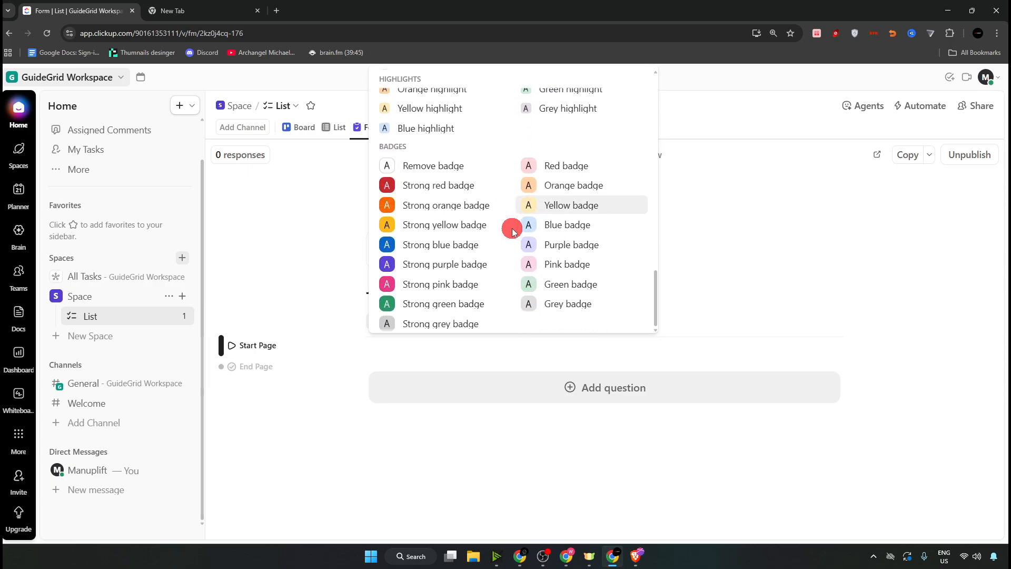
pyautogui.scroll(10, 512, 231)
pyautogui.scroll(5, 512, 231)
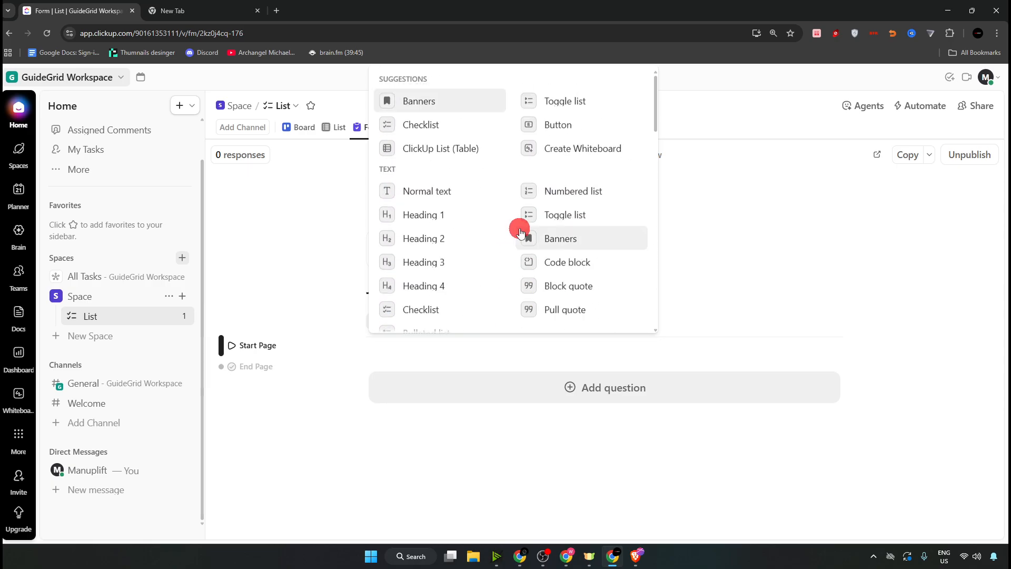
# - Write the form description 'JOB POST FOR YOUTUBE VIDEO!' and save it
pyautogui.click(452, 191)
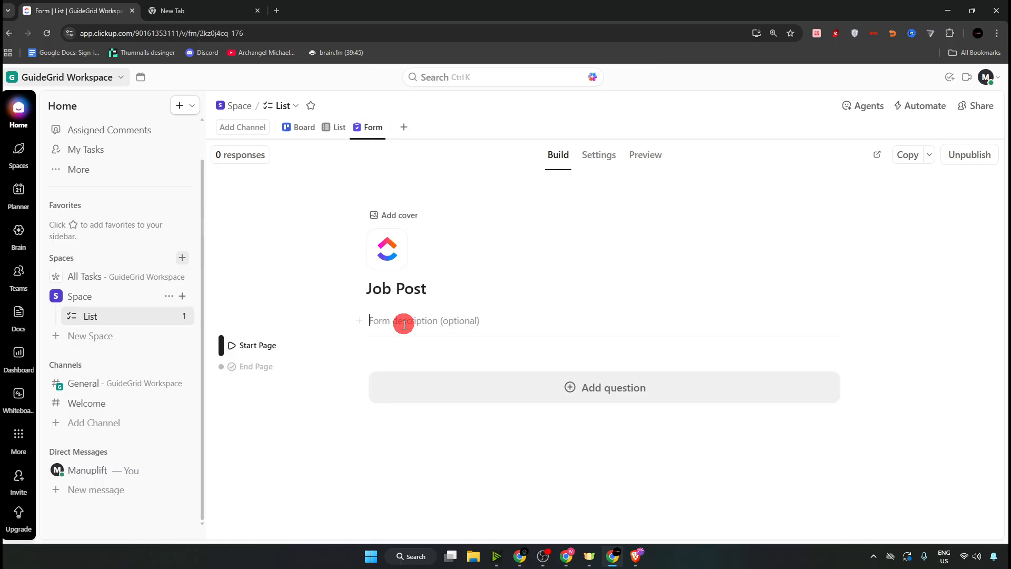
pyautogui.click(495, 390)
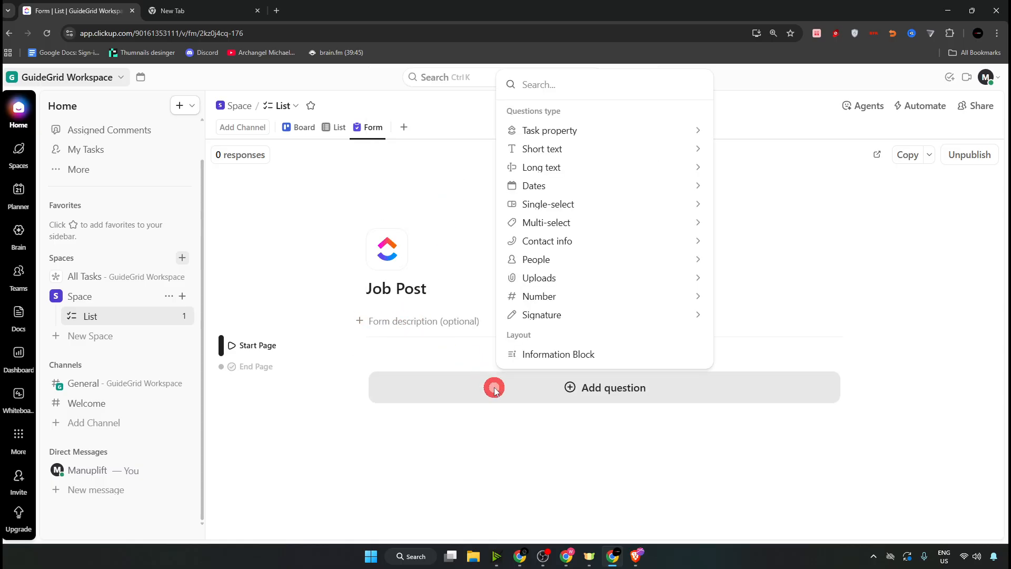
pyautogui.click(406, 341)
pyautogui.click(421, 318)
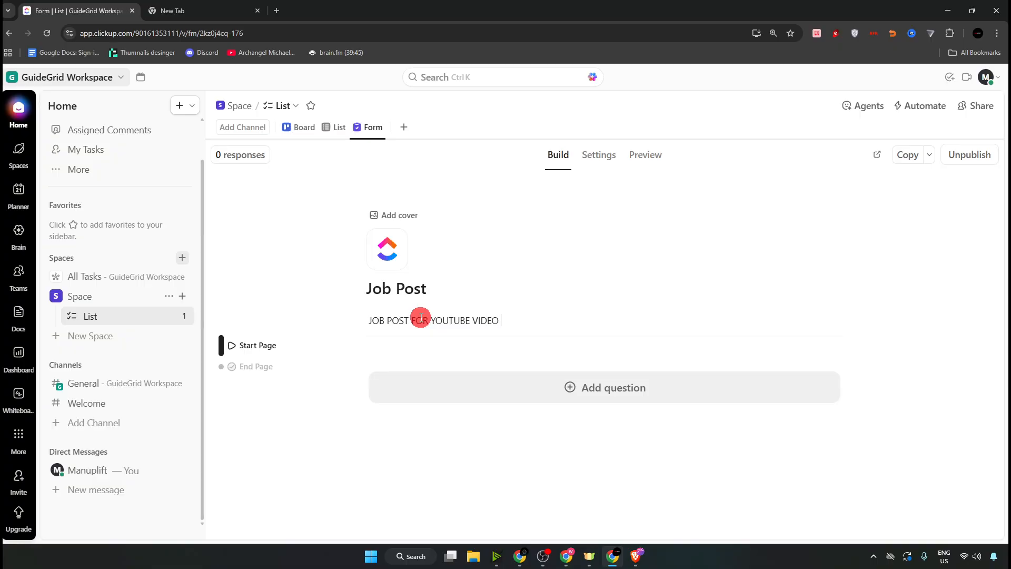
pyautogui.click(654, 288)
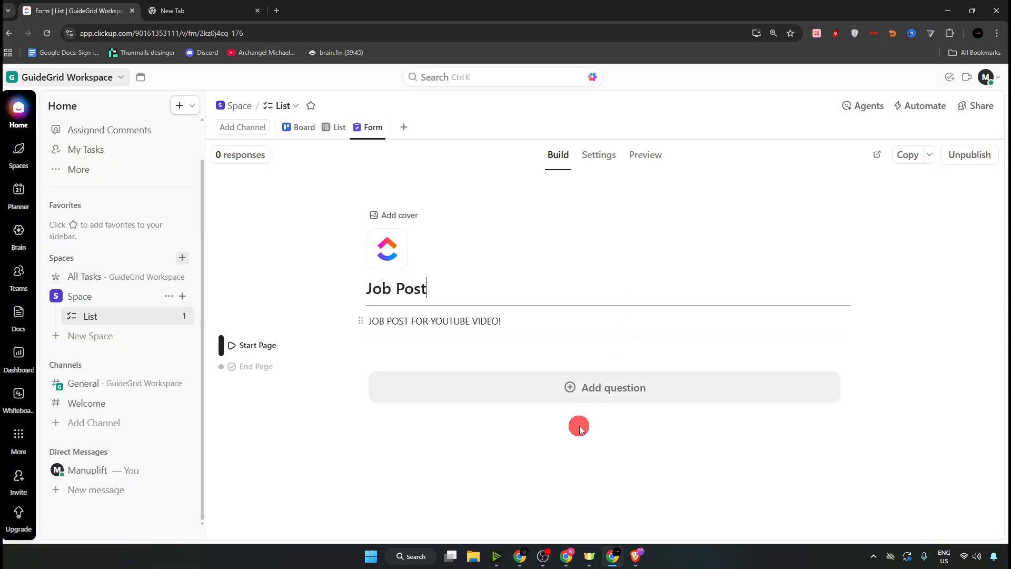
pyautogui.click(569, 394)
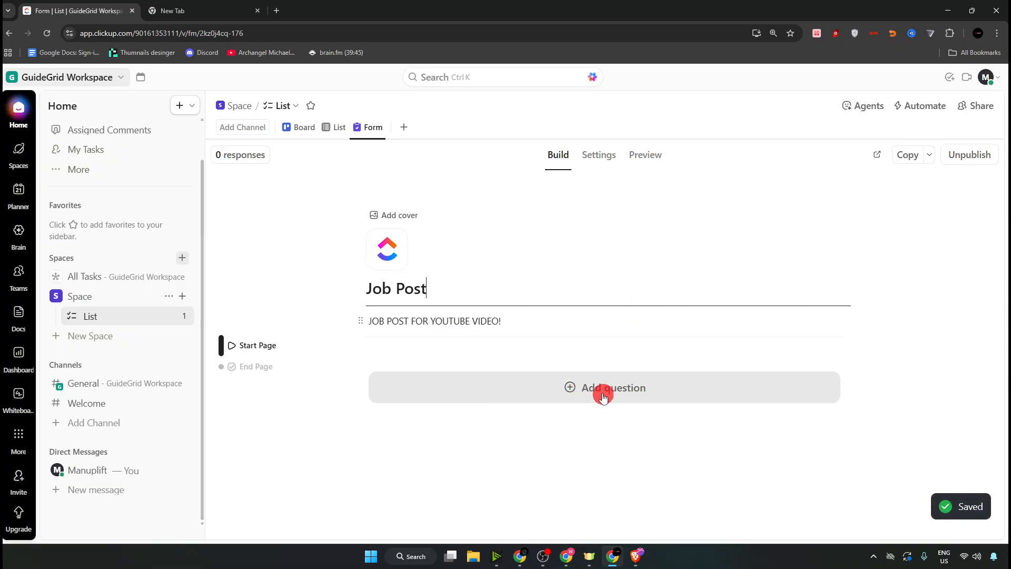
# - Look through the question types Task property, Long text and Contact info, ending on Dates
pyautogui.moveTo(596, 135)
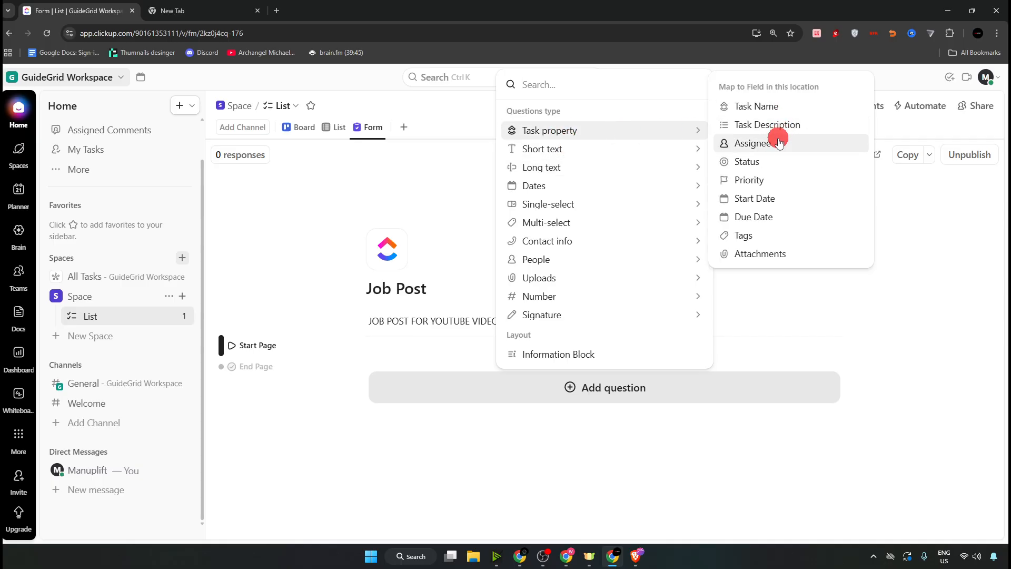
pyautogui.moveTo(565, 167)
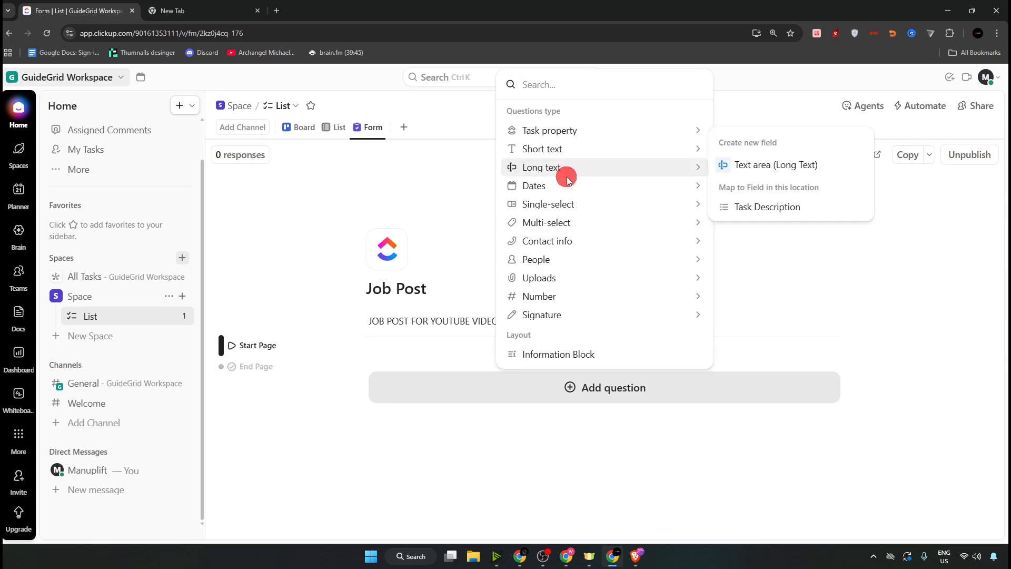
pyautogui.moveTo(562, 249)
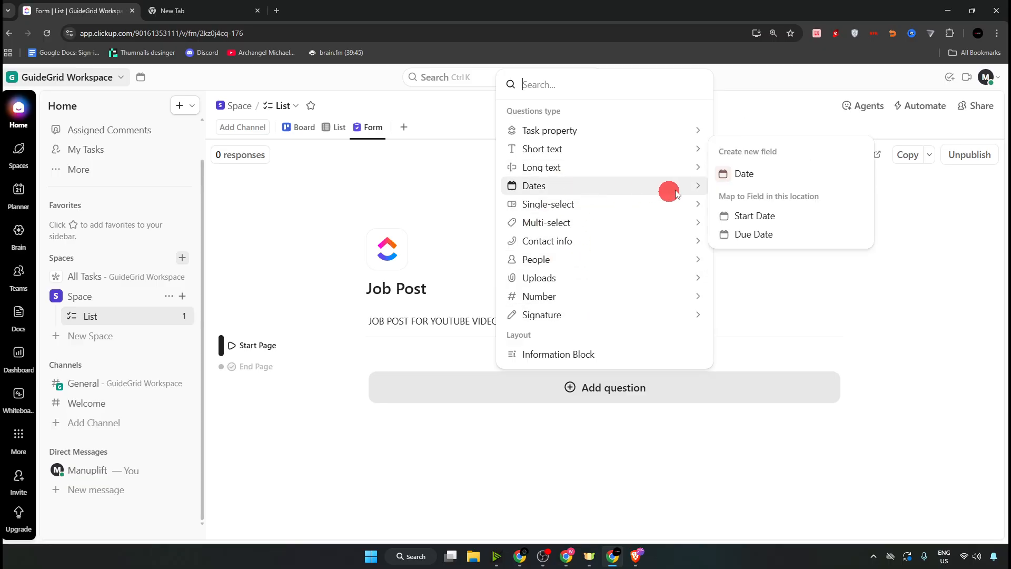
# - Add a required date question named 'Date' to the Job Post form
pyautogui.click(722, 184)
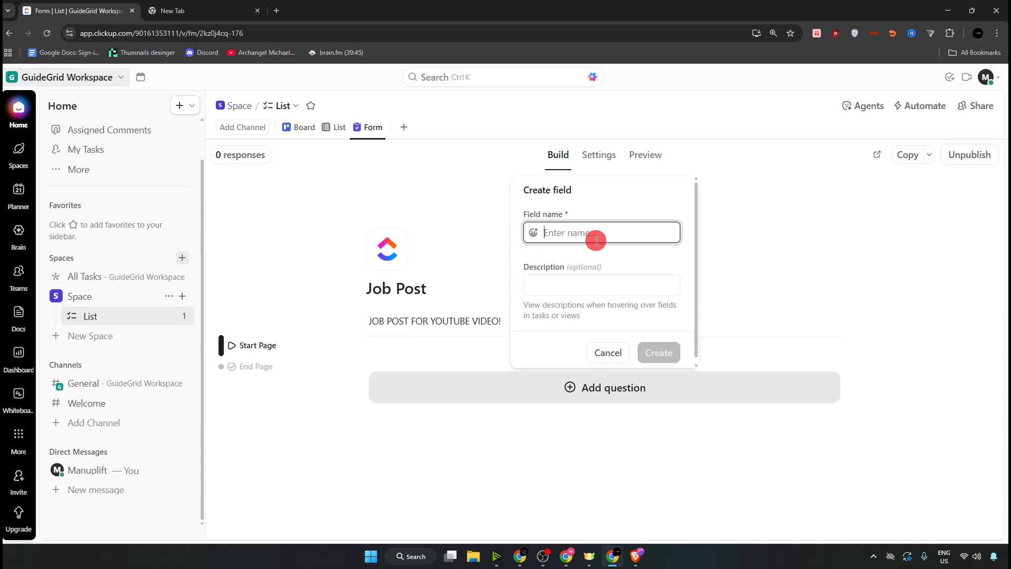
pyautogui.write('S')
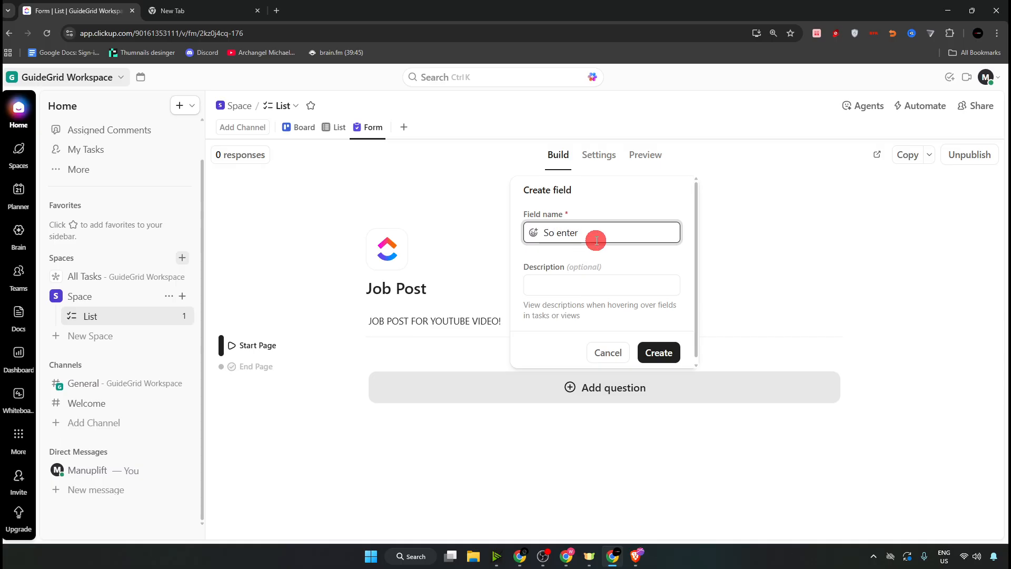
pyautogui.write('o enter')
pyautogui.press('BackSpace')
pyautogui.press('BackSpace')
pyautogui.press('BackSpace')
pyautogui.press('BackSpace')
pyautogui.press('BackSpace')
pyautogui.press('BackSpace')
pyautogui.press('BackSpace')
pyautogui.press('BackSpace')
pyautogui.write('Date')
pyautogui.click(658, 353)
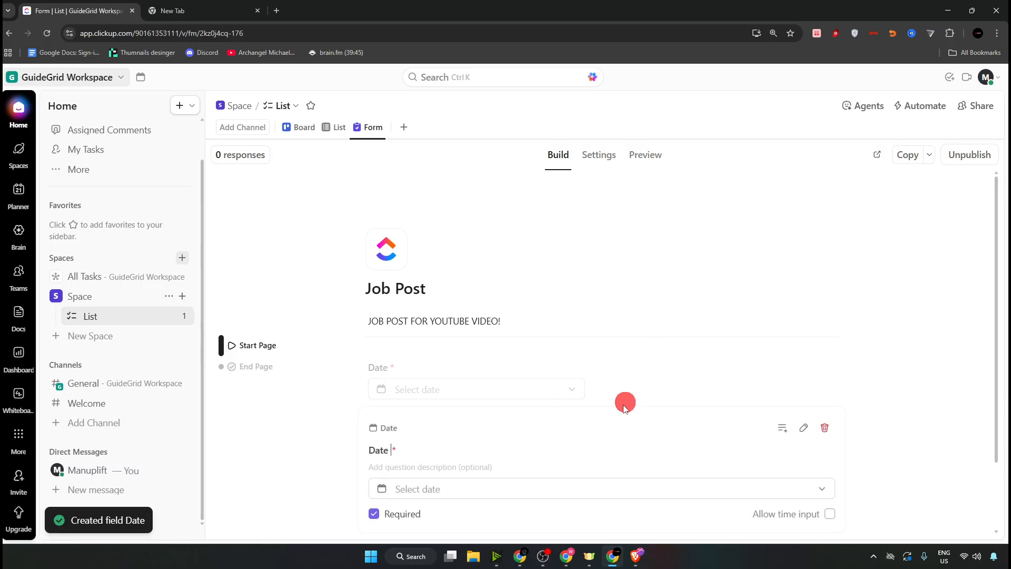
pyautogui.click(807, 397)
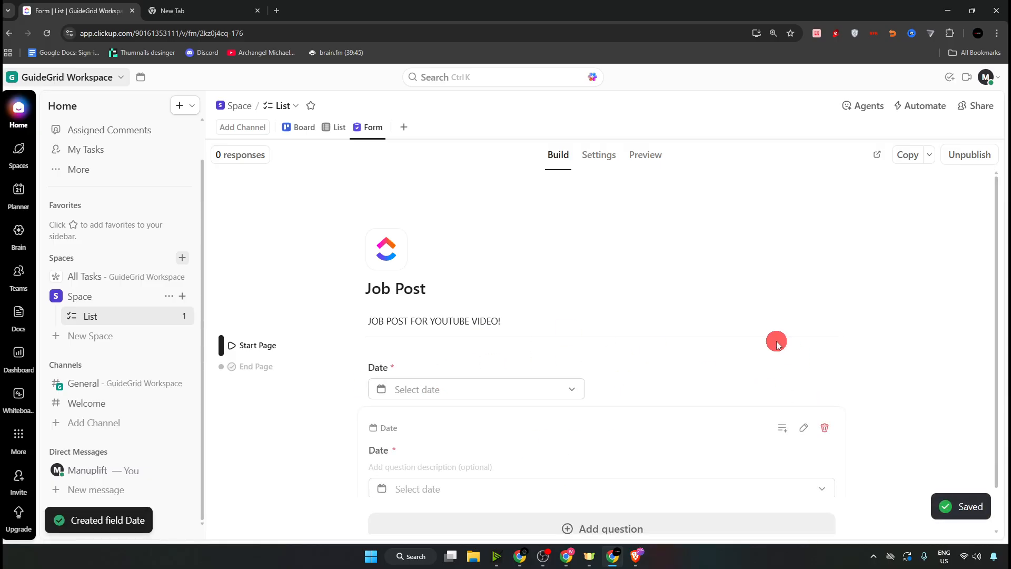
# - Inspect the Date question's editor, collapse it, and bring up the question-type list again
pyautogui.click(576, 392)
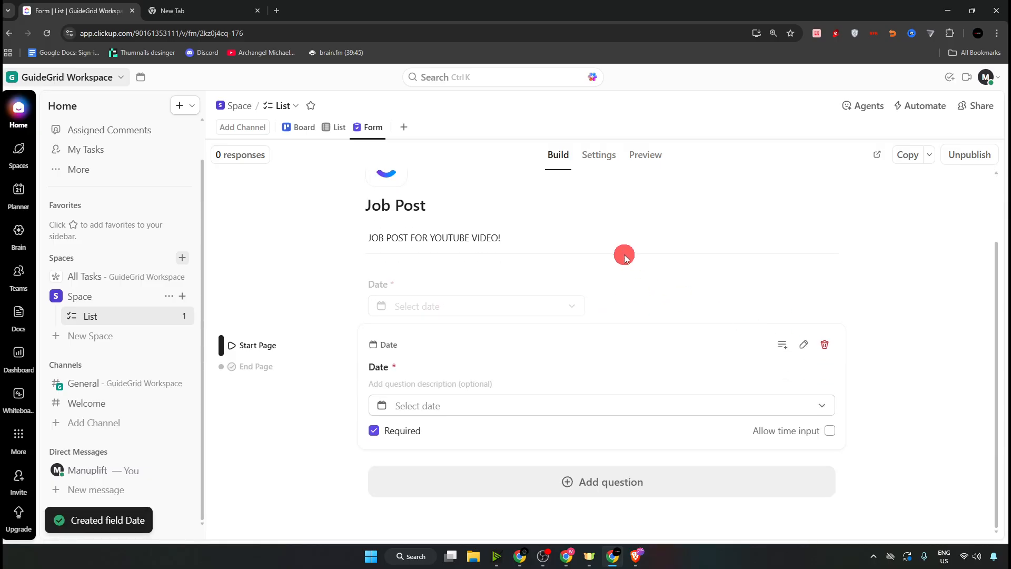
pyautogui.click(624, 257)
pyautogui.click(534, 391)
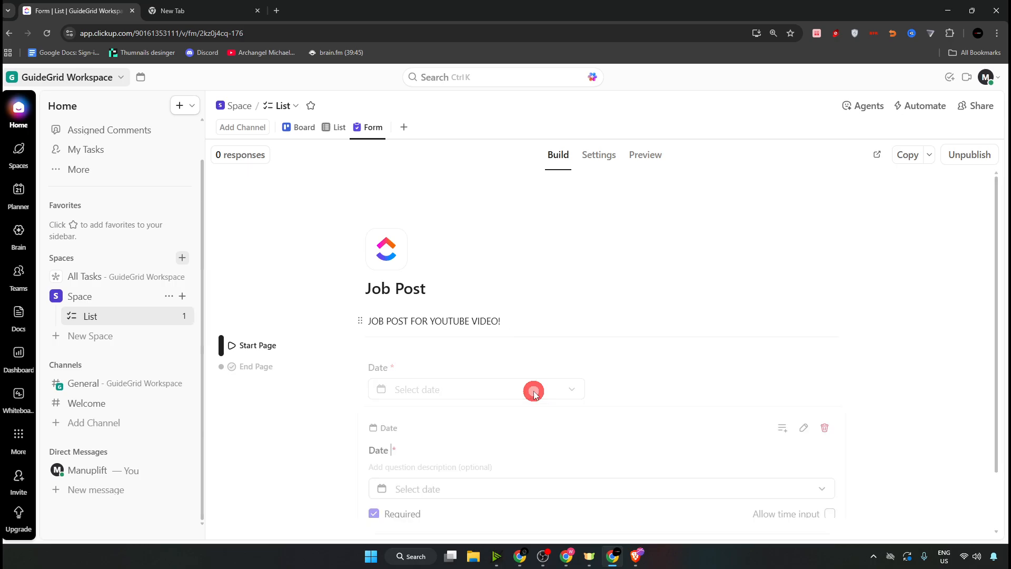
pyautogui.click(526, 409)
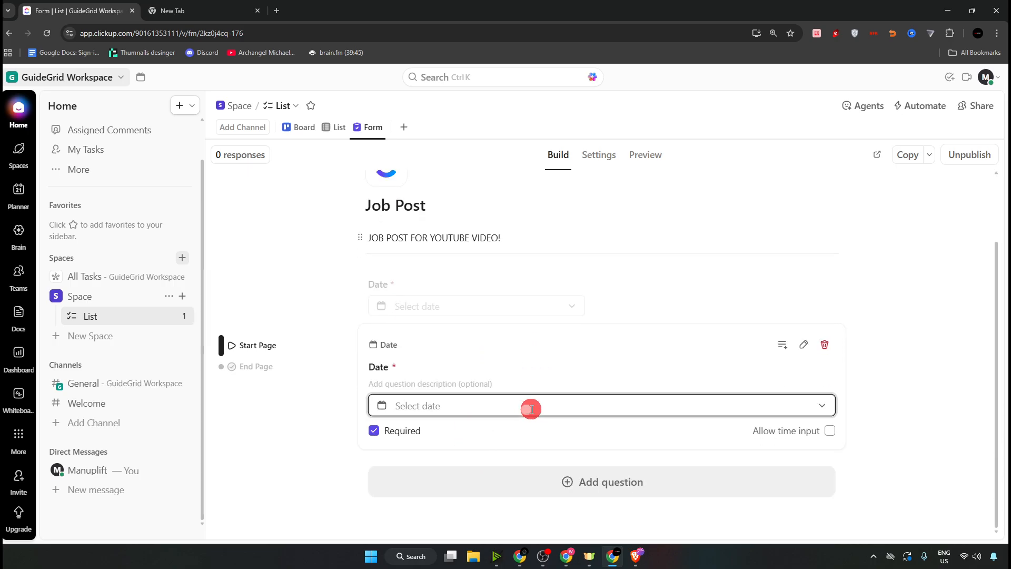
pyautogui.click(824, 406)
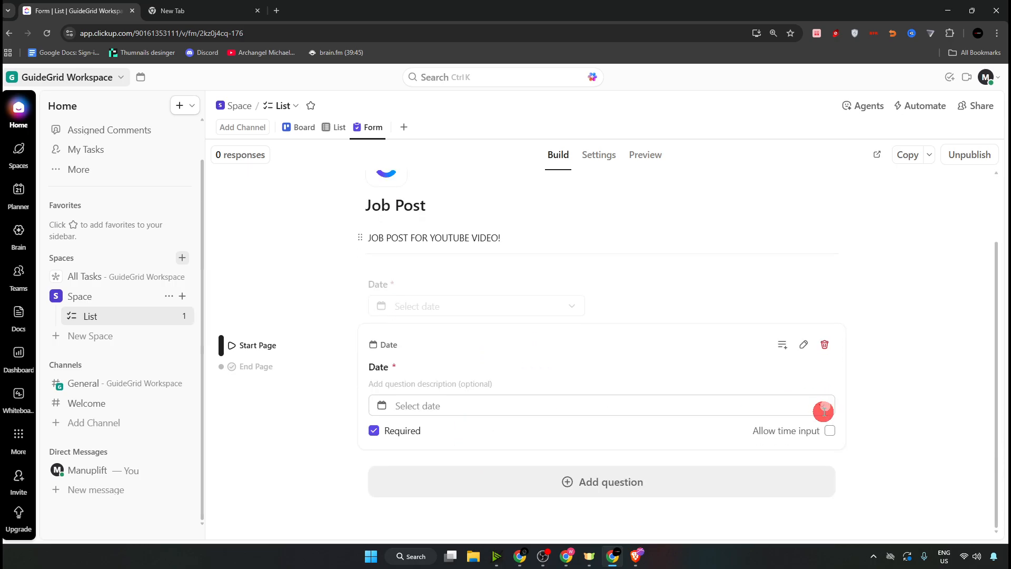
pyautogui.click(876, 376)
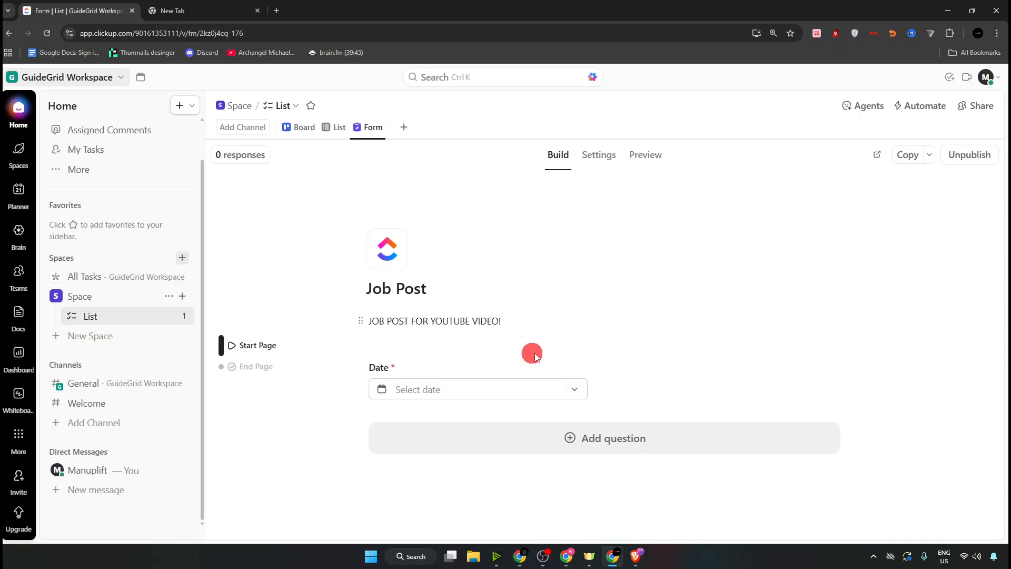
pyautogui.click(669, 427)
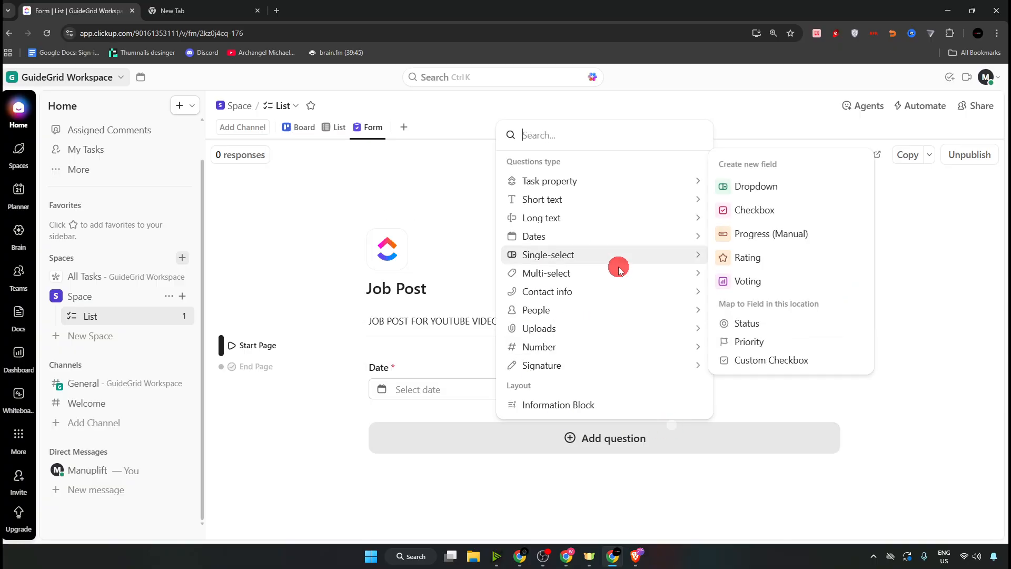
# - Add a required short-text question named 'Custom Filed' beside the Date question
pyautogui.moveTo(548, 329)
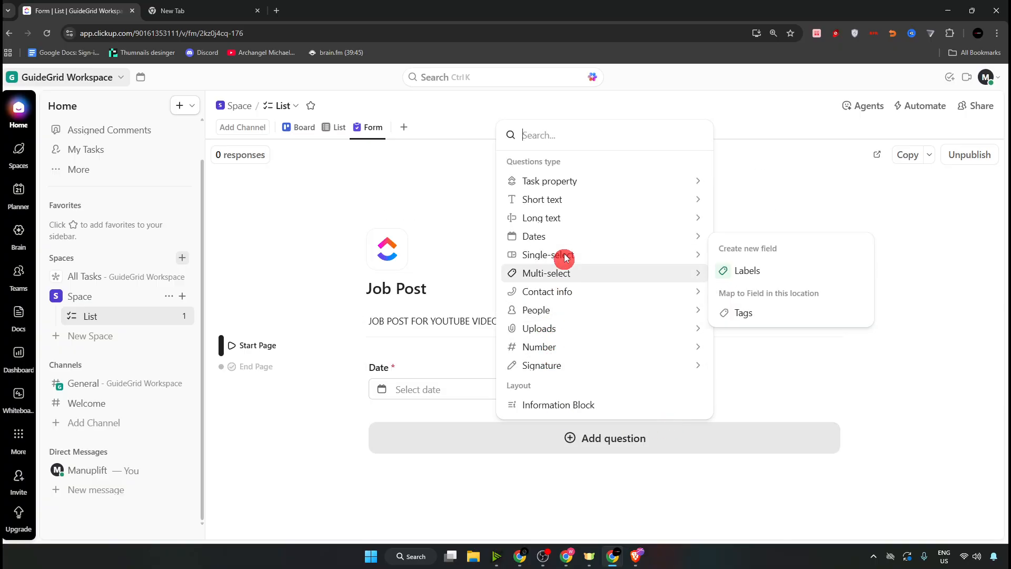
pyautogui.moveTo(568, 232)
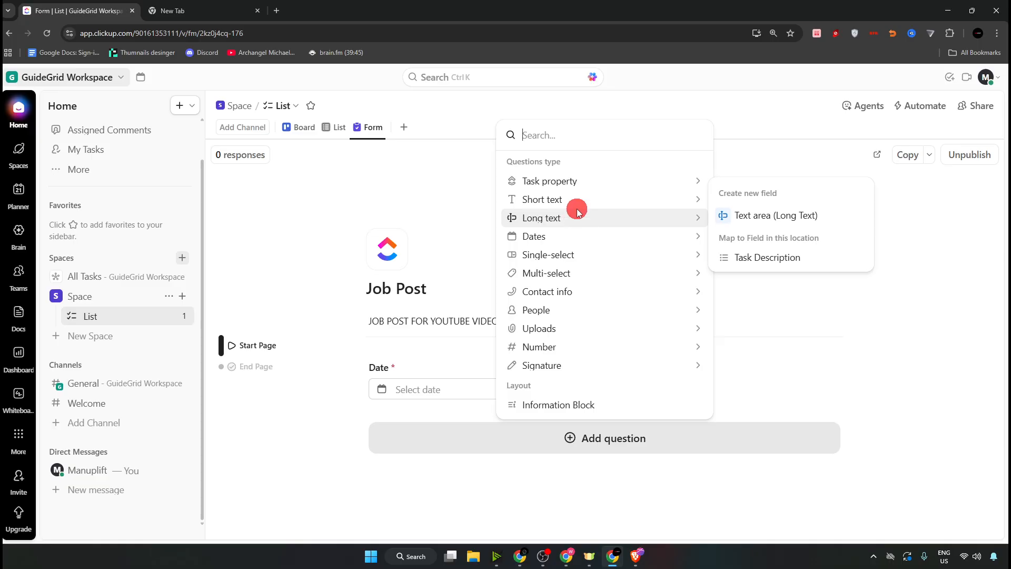
pyautogui.moveTo(582, 200)
pyautogui.click(726, 194)
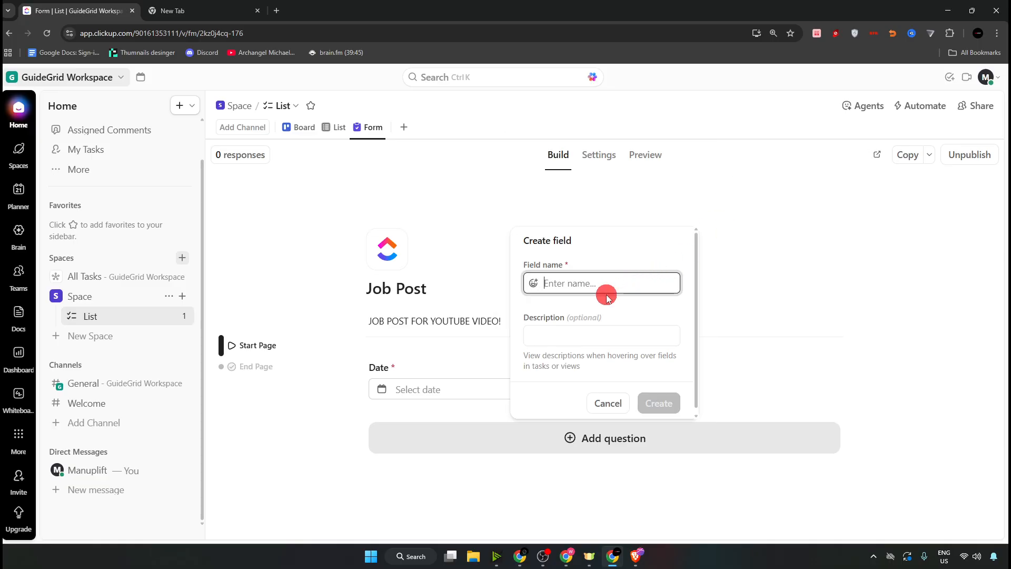
pyautogui.write('Custom Filed')
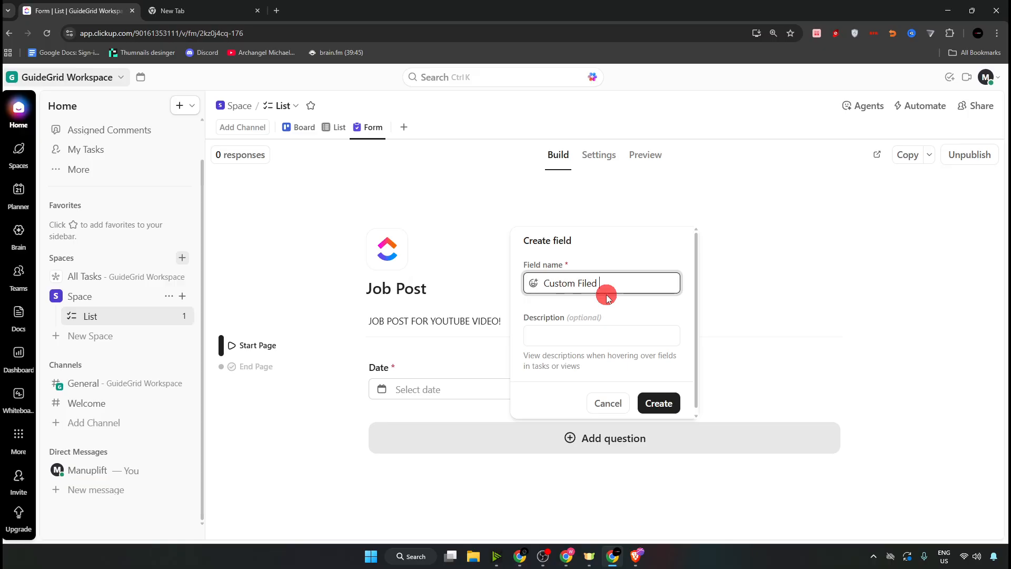
pyautogui.click(659, 403)
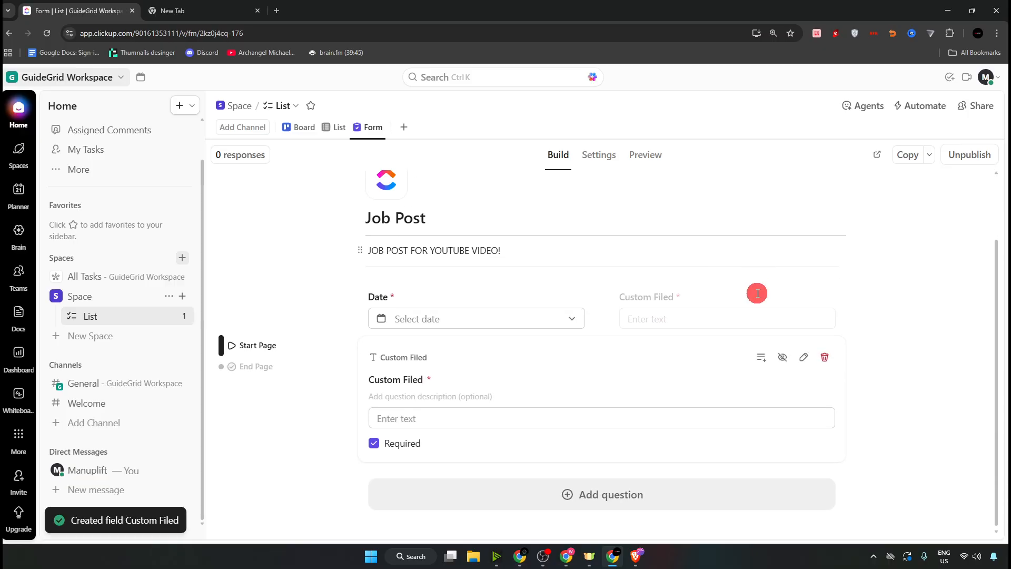
pyautogui.click(311, 397)
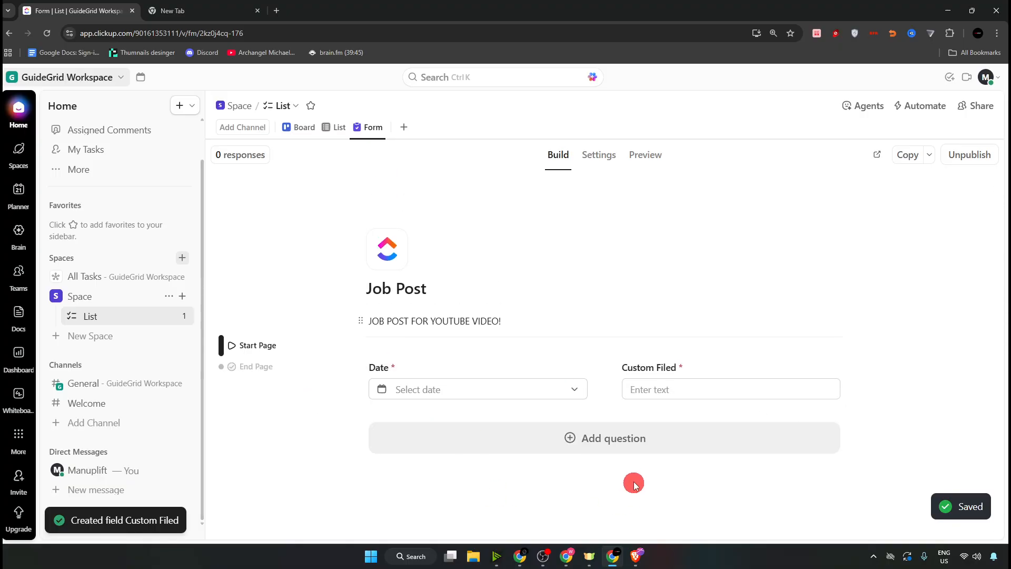
pyautogui.click(637, 450)
# - Add a required Email question to the Job Post form
pyautogui.moveTo(561, 289)
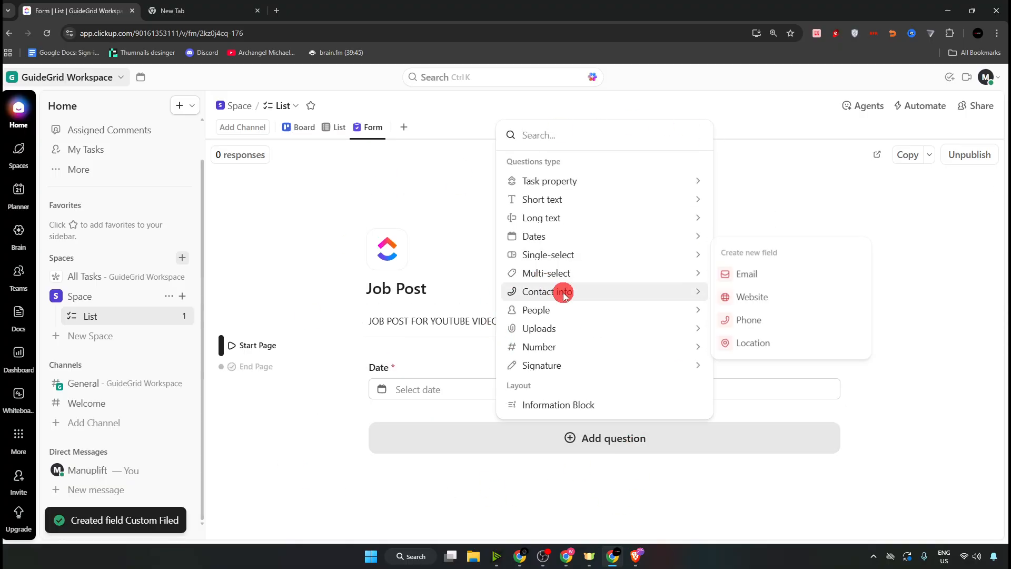
pyautogui.click(751, 281)
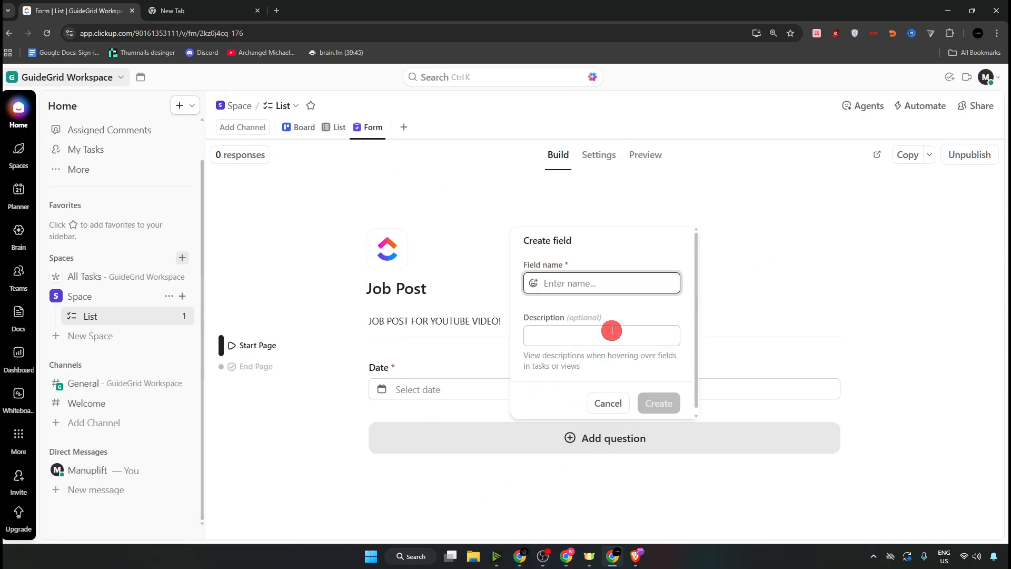
pyautogui.write('Email')
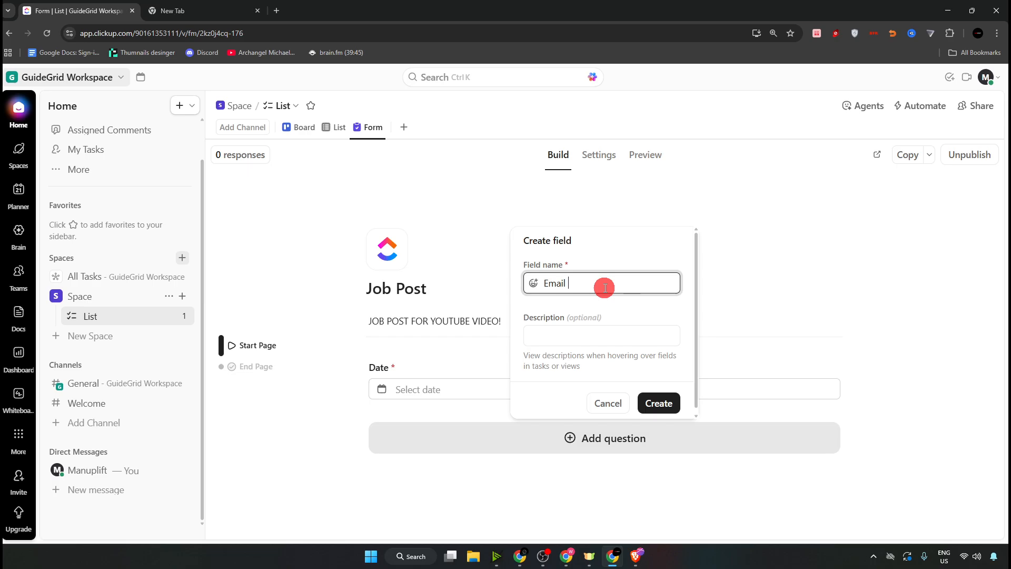
pyautogui.click(656, 403)
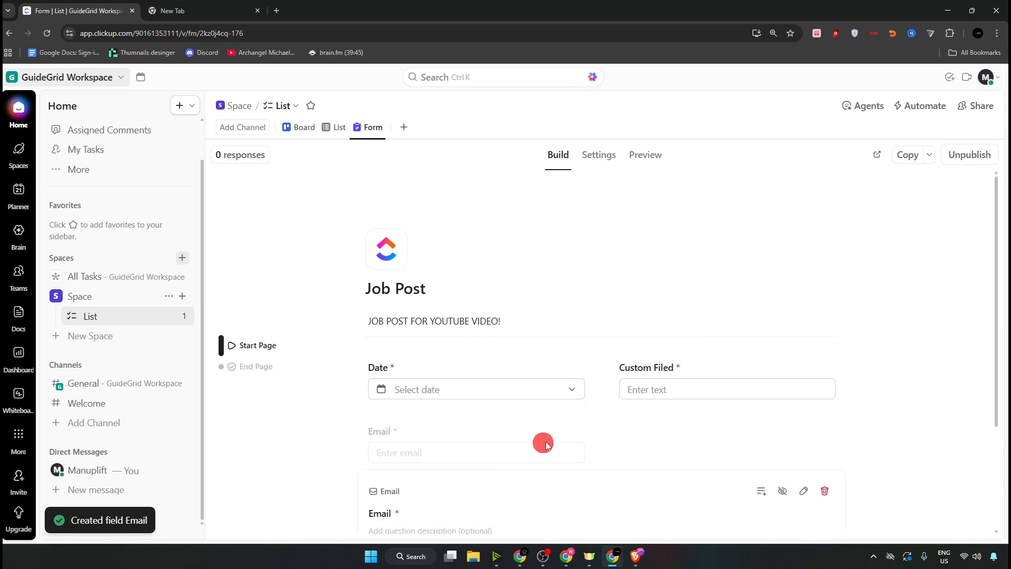
pyautogui.scroll(-3, 542, 452)
# - Add a required phone contact question named 'Phone no' beside Email
pyautogui.click(582, 480)
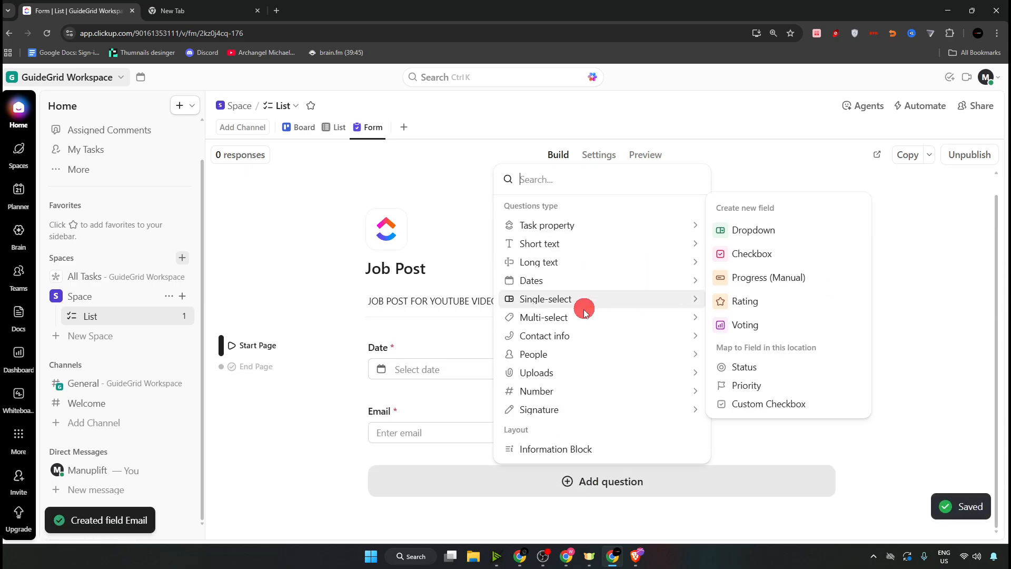
pyautogui.moveTo(584, 337)
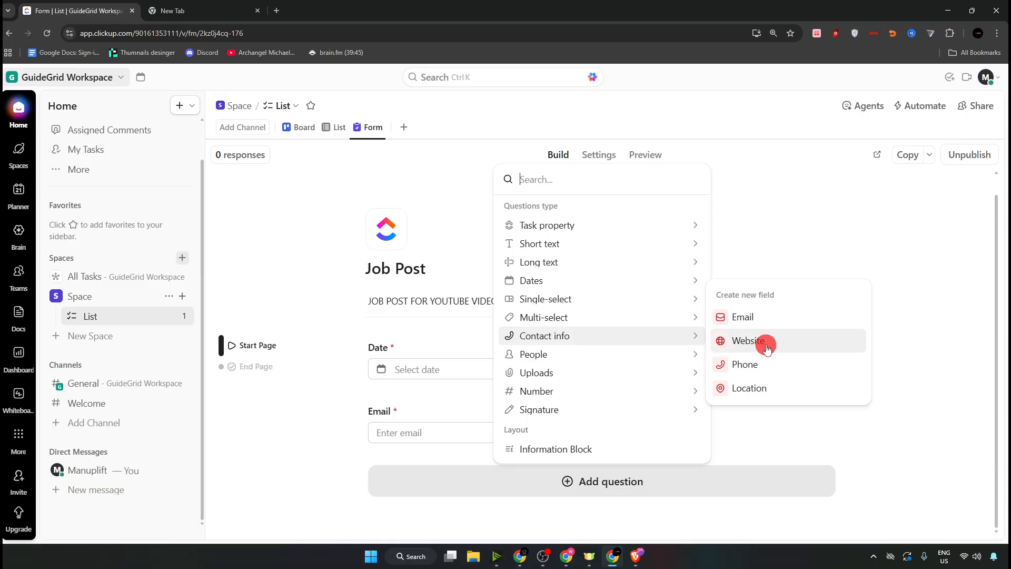
pyautogui.click(750, 363)
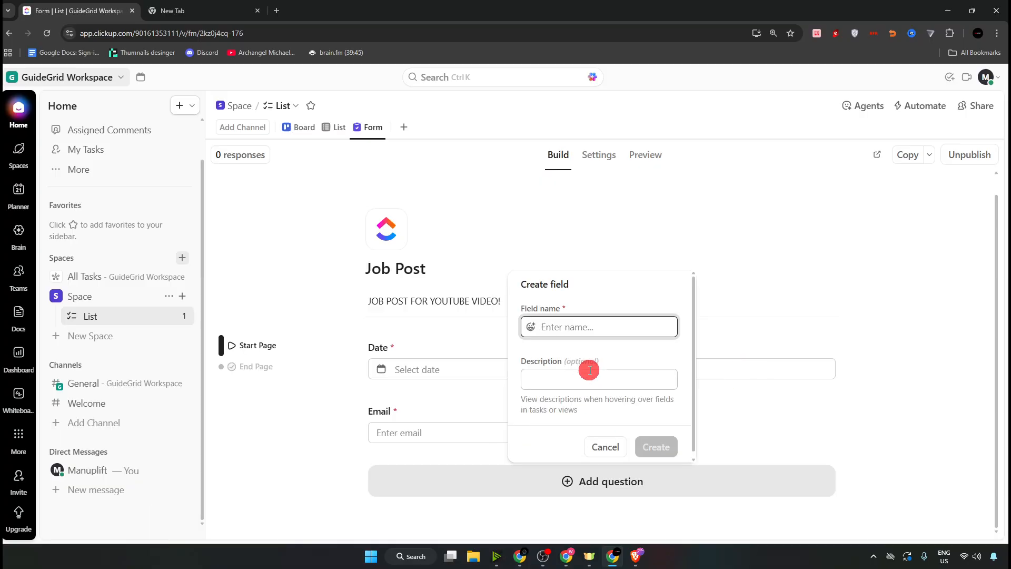
pyautogui.write('Phone no')
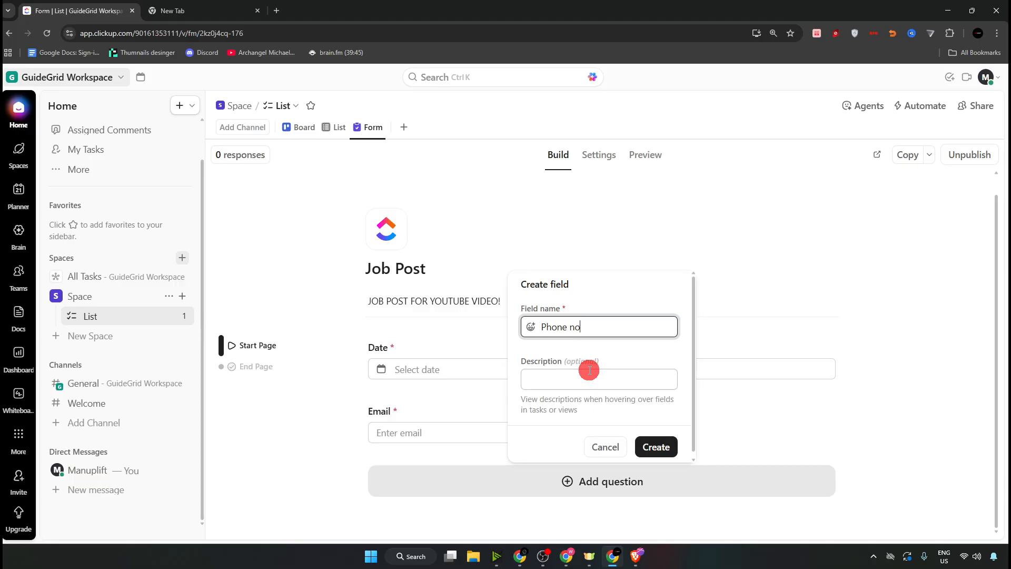
pyautogui.click(658, 447)
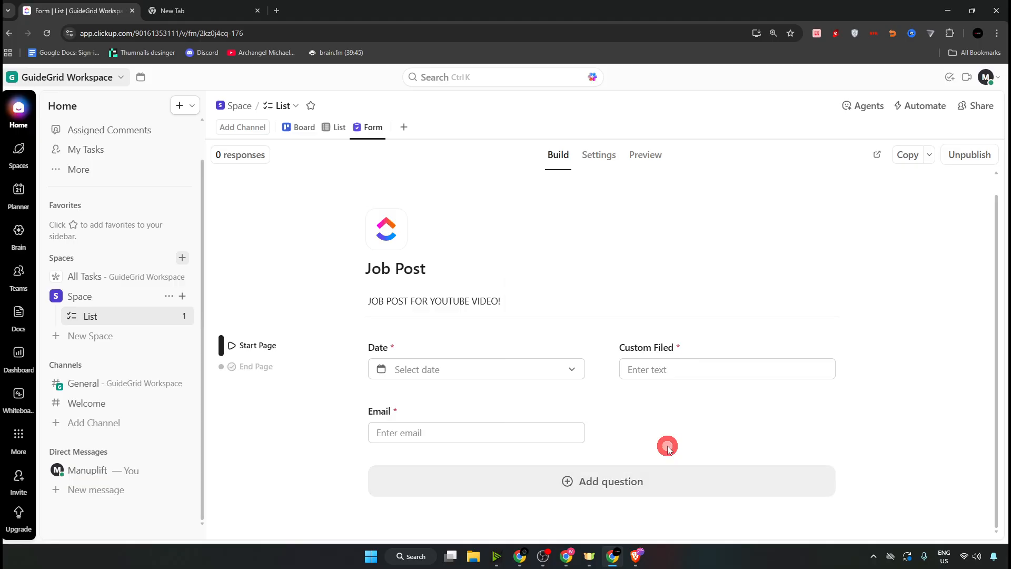
pyautogui.click(899, 350)
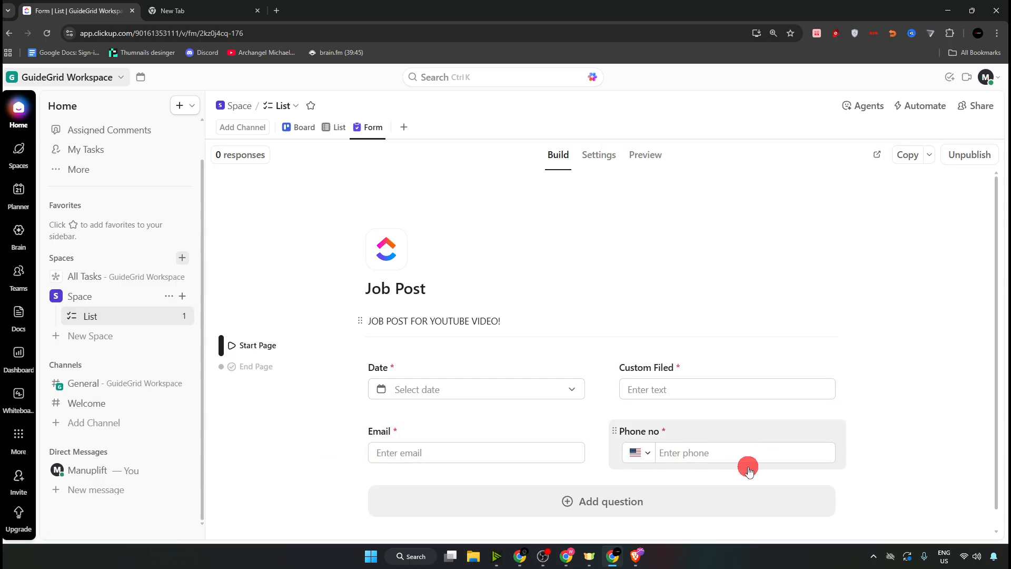
pyautogui.scroll(-1, 508, 395)
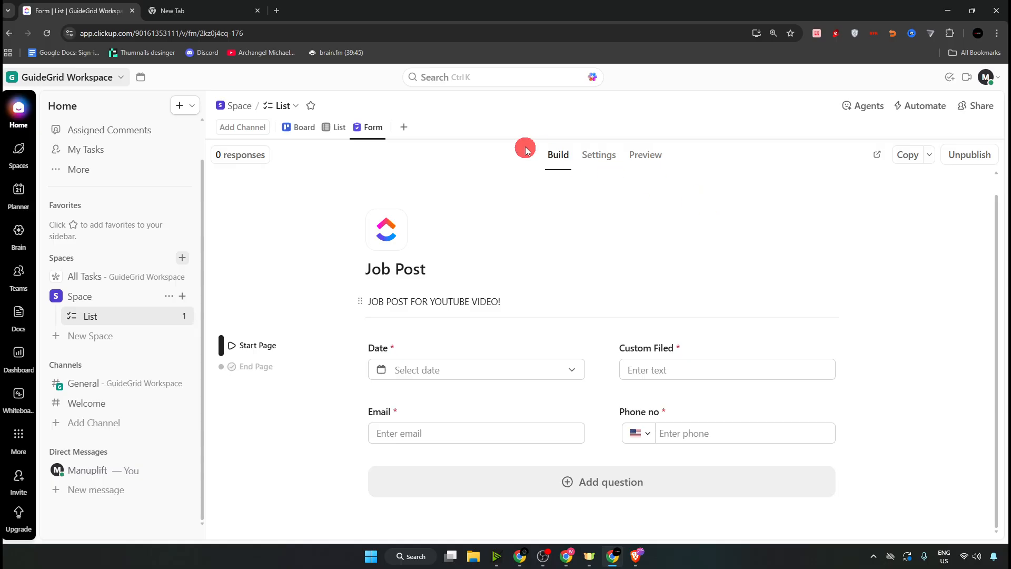
# - Try adding a second Form view and dismiss the upgrade offer
pyautogui.click(405, 127)
pyautogui.click(625, 263)
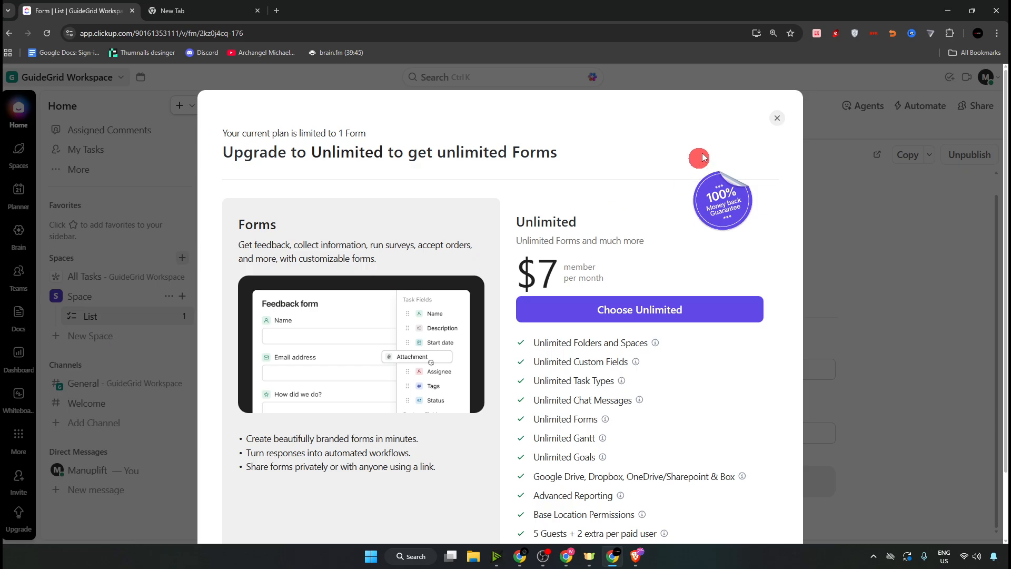
pyautogui.click(777, 118)
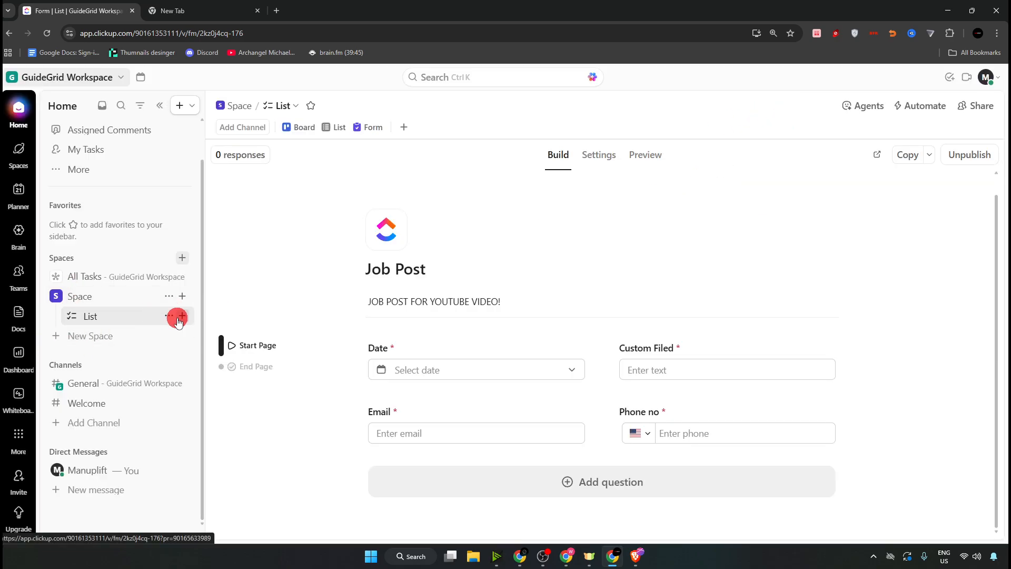
# - Delete the List holding the Job Post form and confirm the deletion
pyautogui.click(169, 316)
pyautogui.click(251, 491)
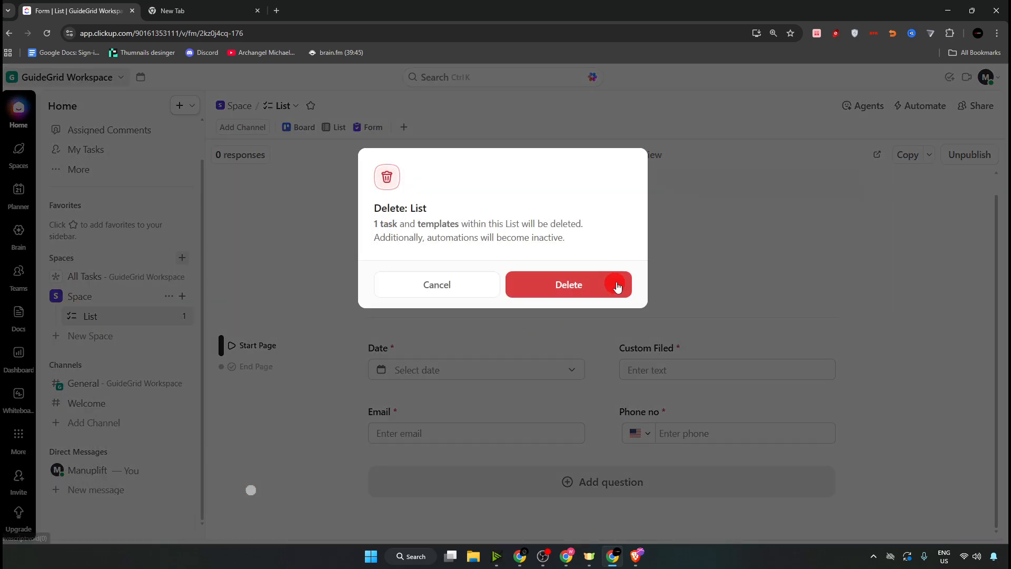
pyautogui.click(615, 284)
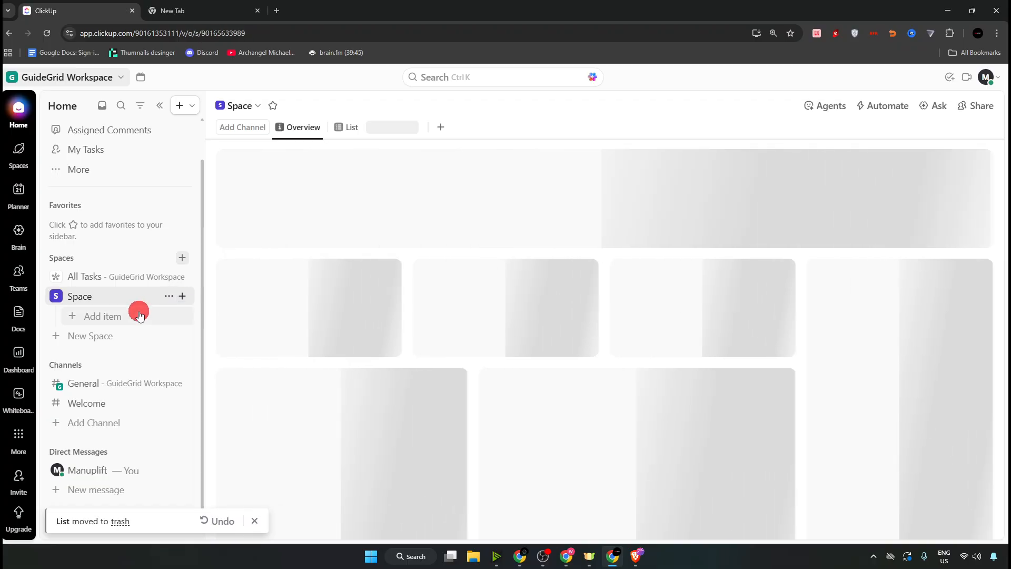
pyautogui.click(124, 314)
# - Create a list named gdfg in Space, skip its settings, and add a Form view
pyautogui.click(264, 306)
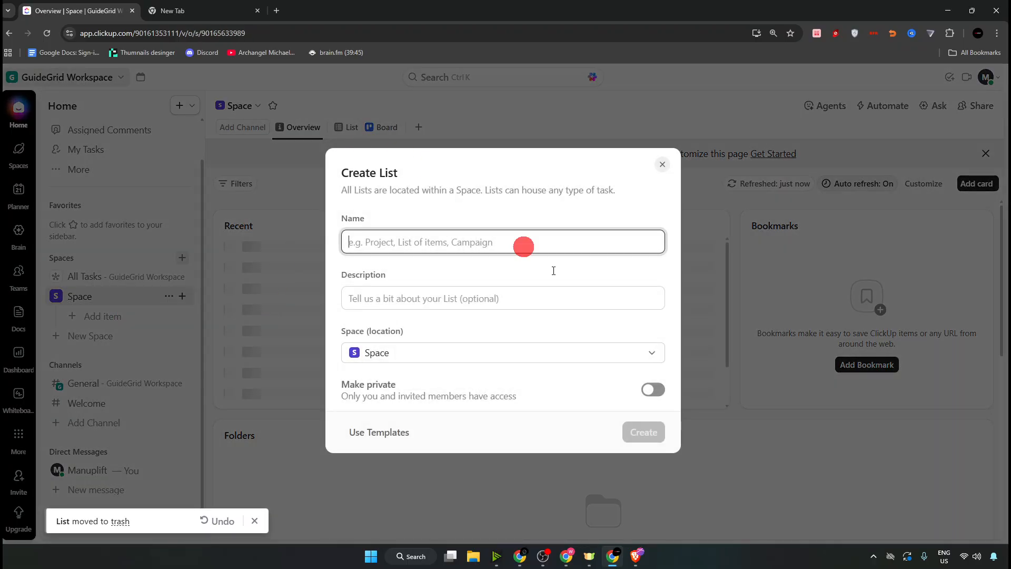
pyautogui.write('gdfg')
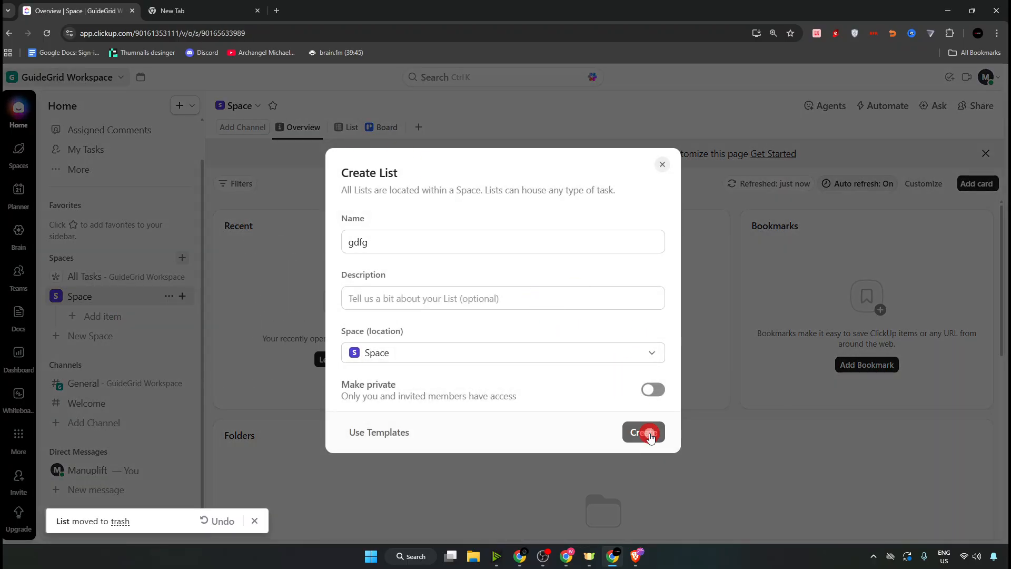
pyautogui.click(643, 431)
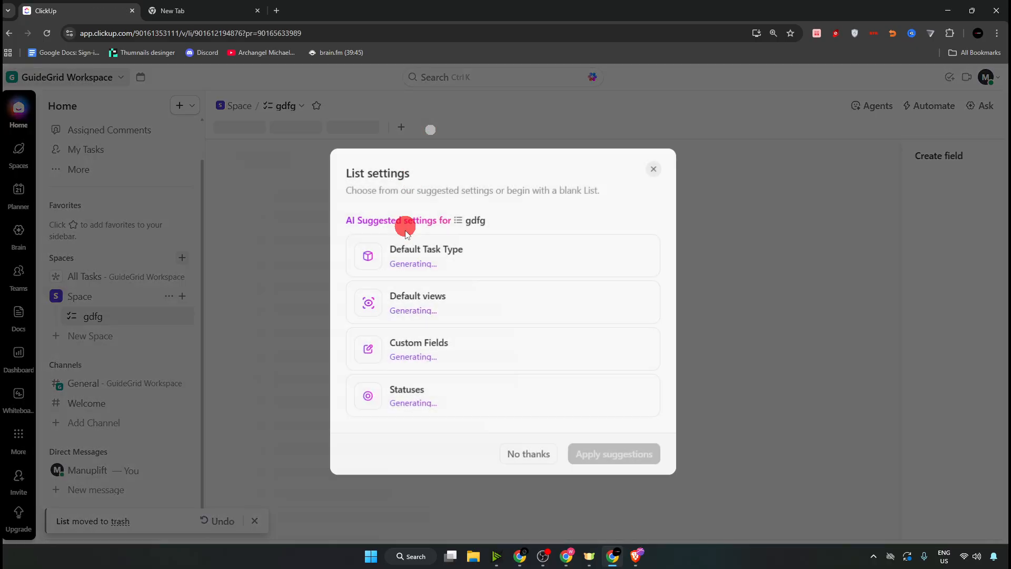
pyautogui.click(649, 168)
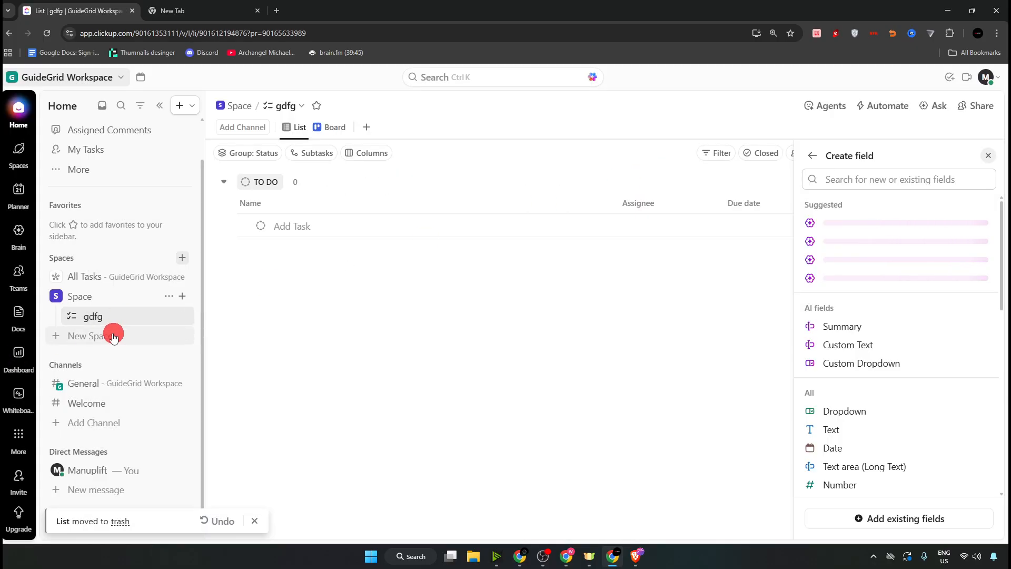
pyautogui.click(366, 127)
pyautogui.click(600, 272)
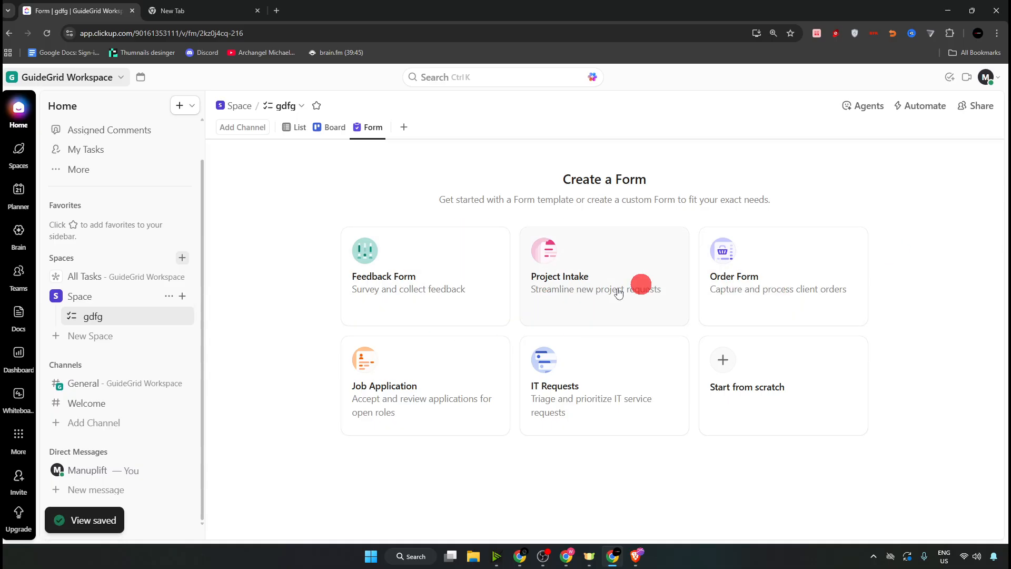
# - Build the form from the Job Application template and review its name, role and resume questions
pyautogui.click(422, 379)
pyautogui.scroll(-5, 551, 250)
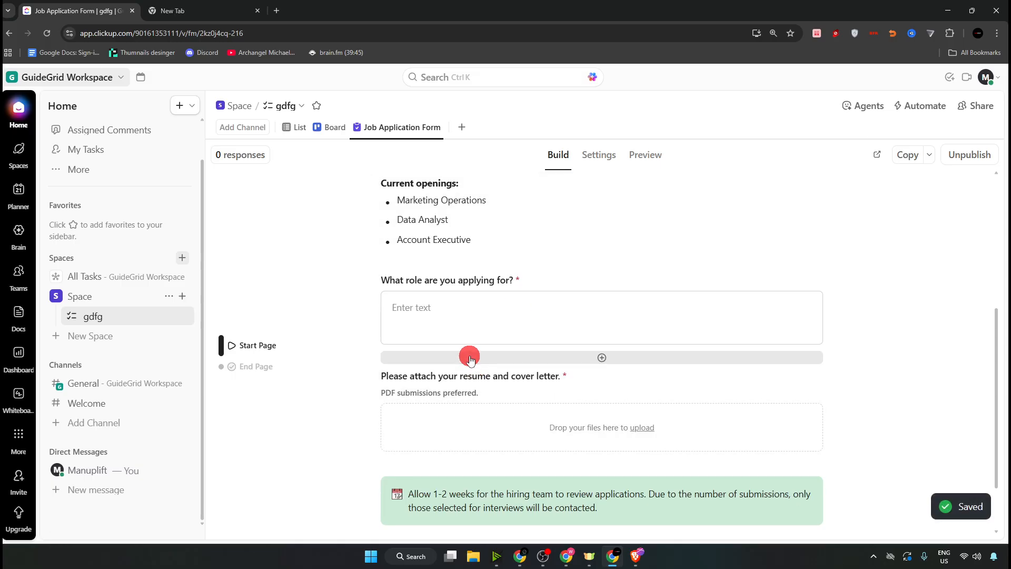
pyautogui.scroll(-2, 469, 355)
pyautogui.scroll(7, 474, 357)
pyautogui.scroll(-6, 617, 257)
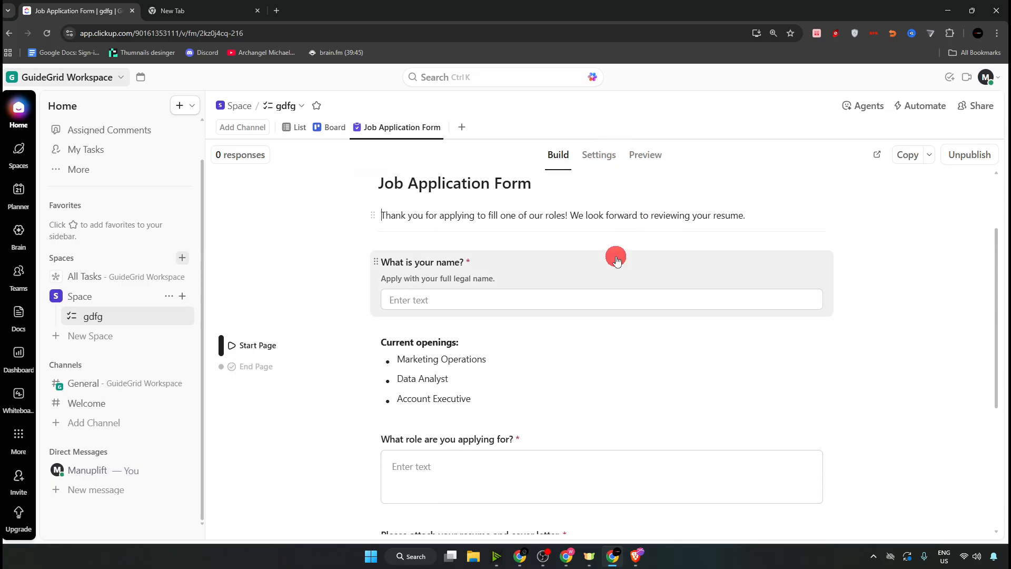
pyautogui.scroll(6, 863, 211)
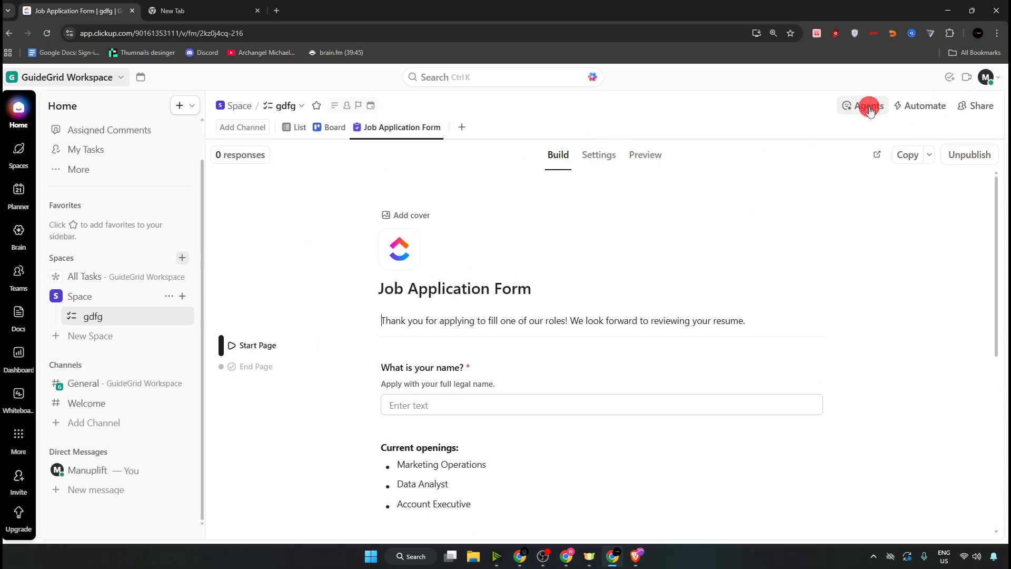
pyautogui.click(594, 78)
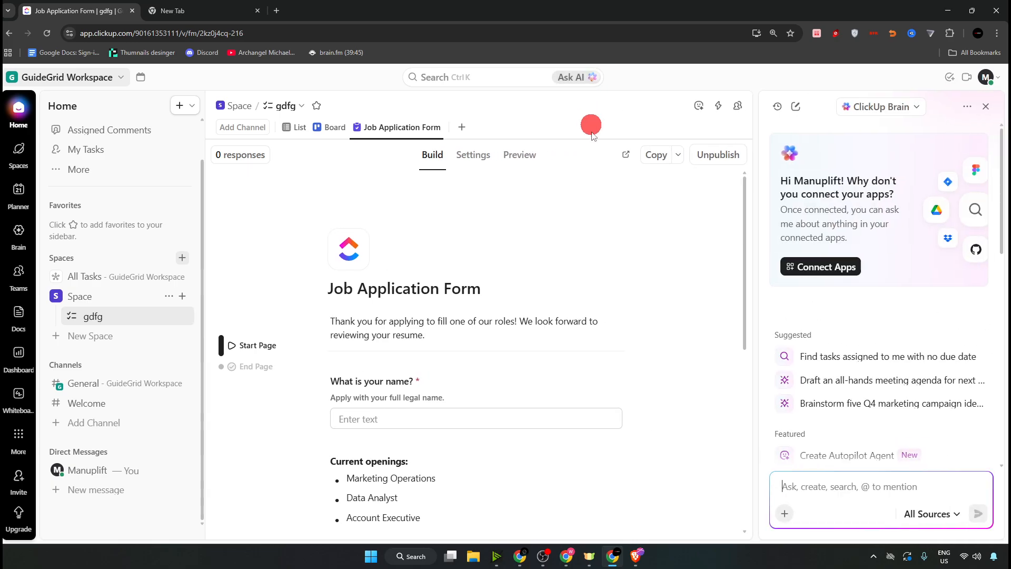
pyautogui.click(930, 519)
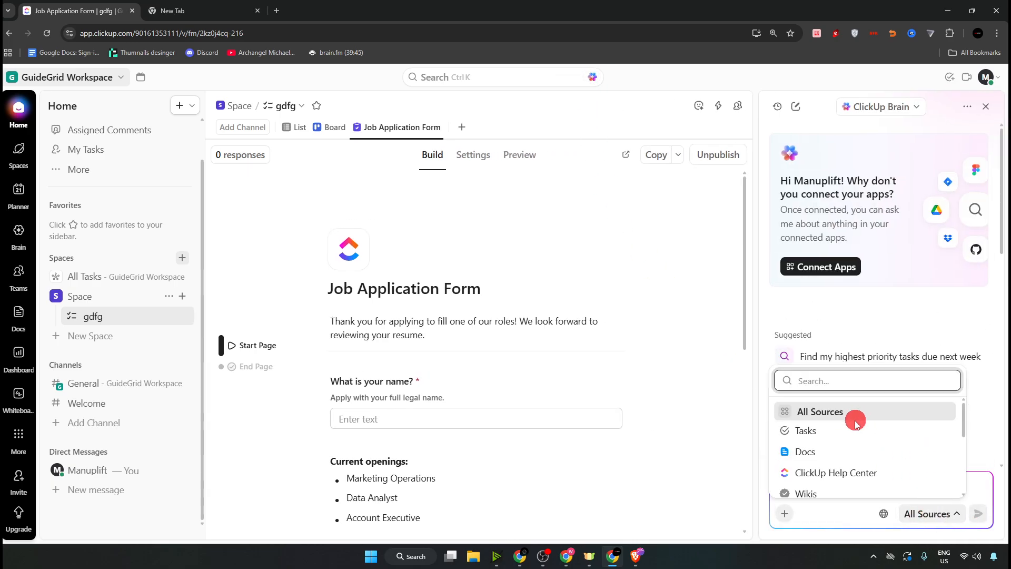
pyautogui.scroll(-3, 819, 437)
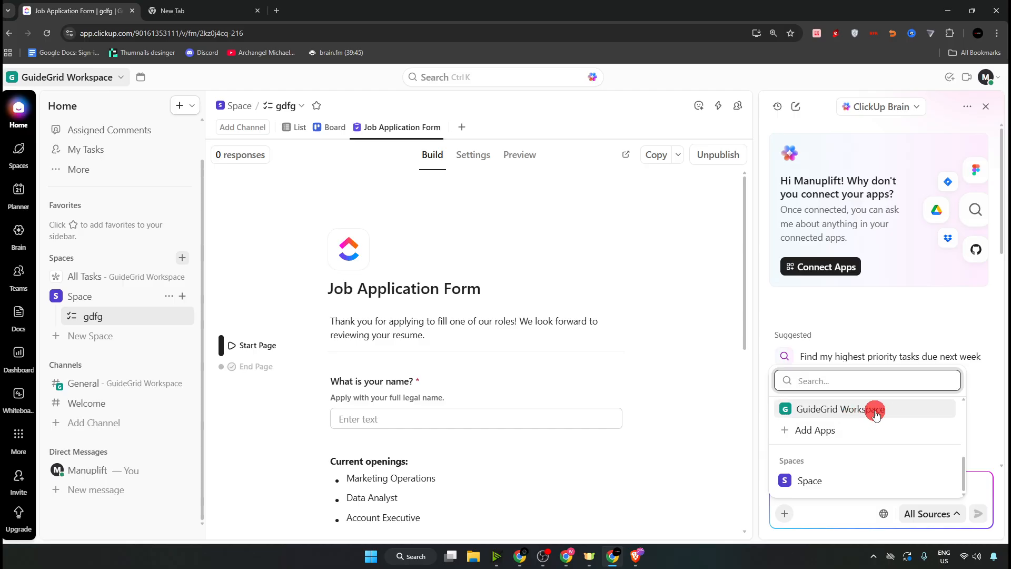
pyautogui.click(868, 415)
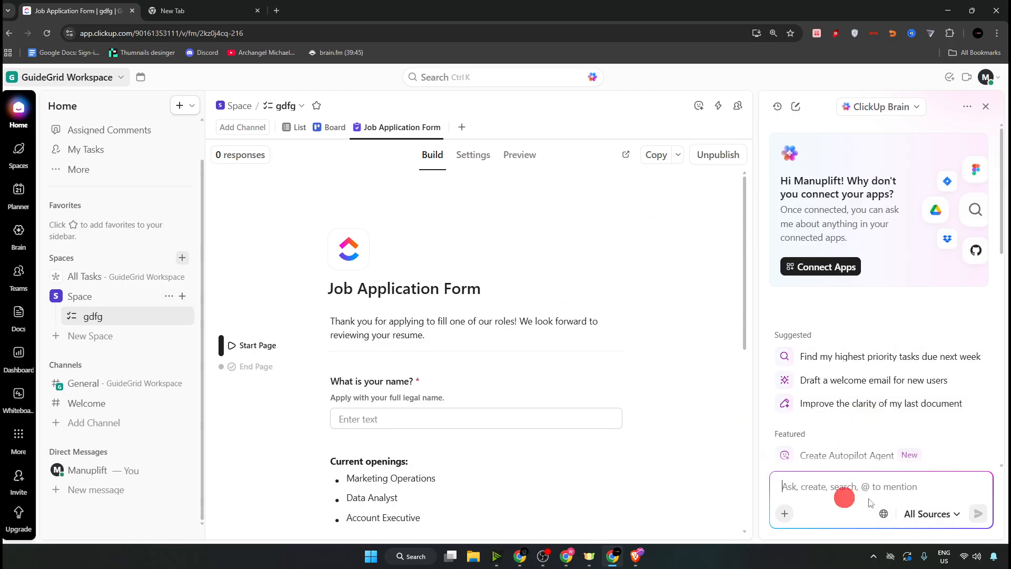
pyautogui.click(986, 107)
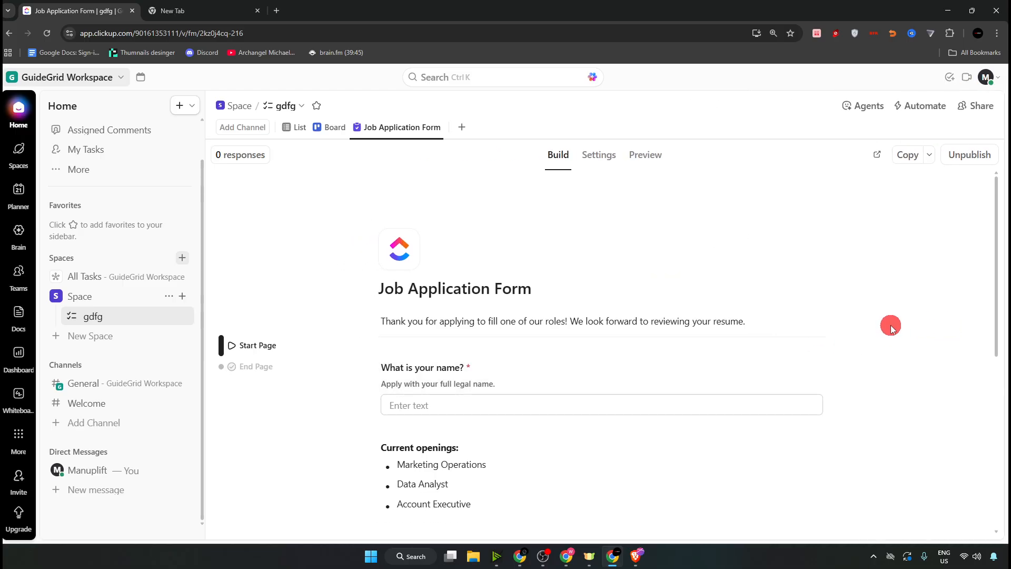